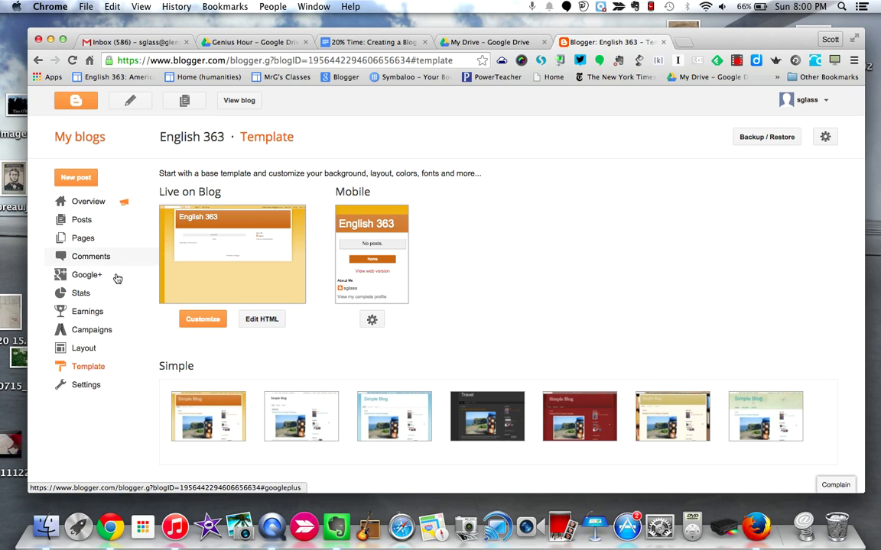
Open the Basic settings page for the English 363 blog.
{"action": "left_click", "coordinate": [74, 387]}
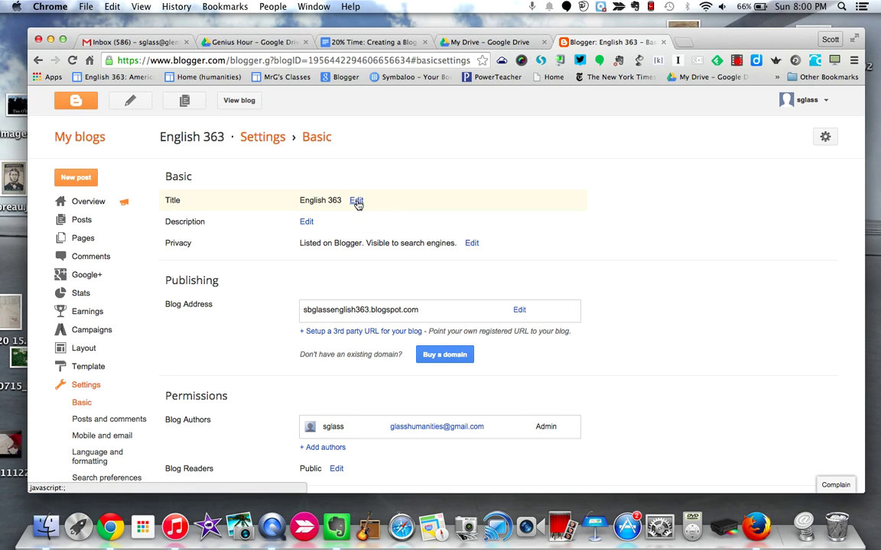
Replace the blog title English 363 with 'Feeling Gravity's Pull' and save it.
{"action": "left_click", "coordinate": [356, 202]}
{"action": "left_click_drag", "start_coordinate": [356, 203], "coordinate": [301, 204]}
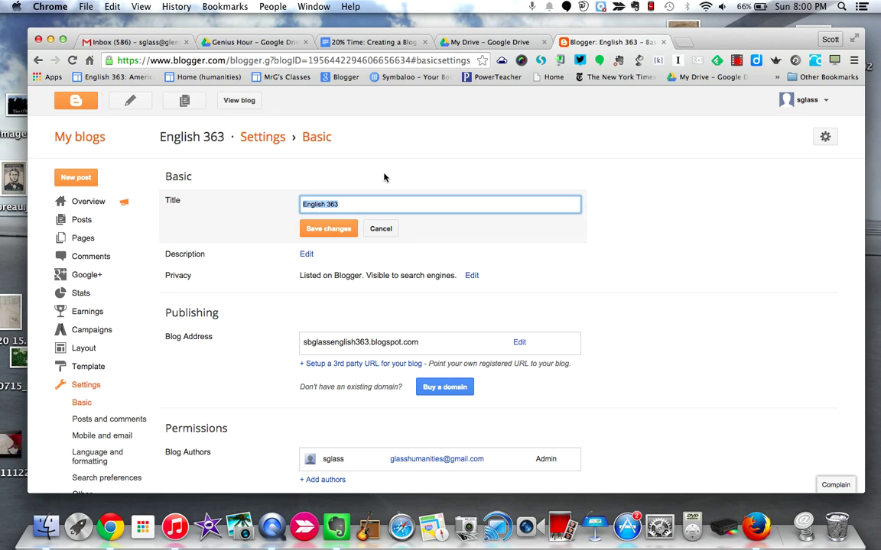
{"action": "type", "text": "Feeling Gravity's Pull"}
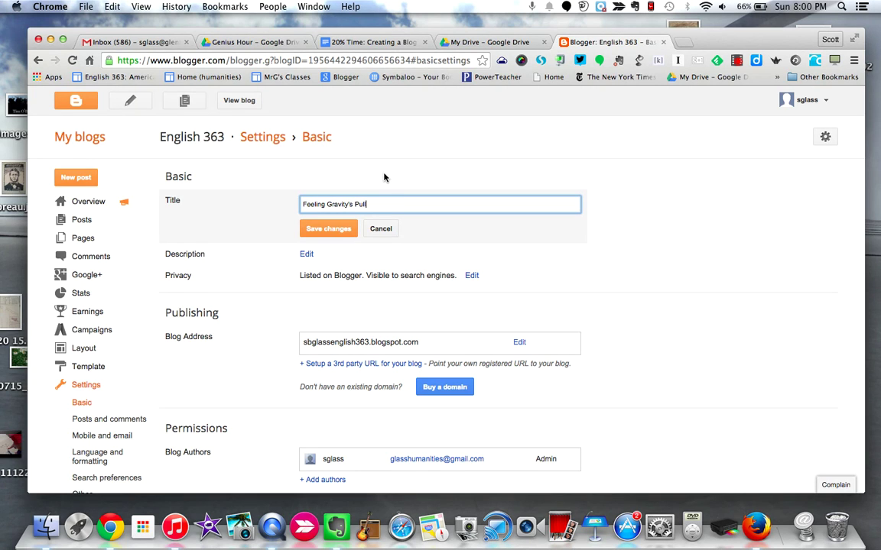
{"action": "left_click", "coordinate": [346, 235]}
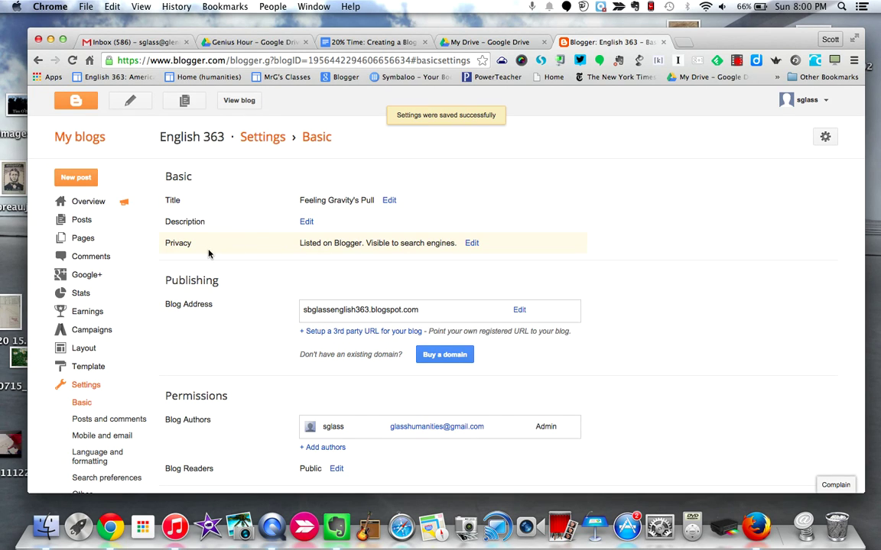
Give the blog the description 'Ideas from English and life' and save it.
{"action": "left_click", "coordinate": [306, 223]}
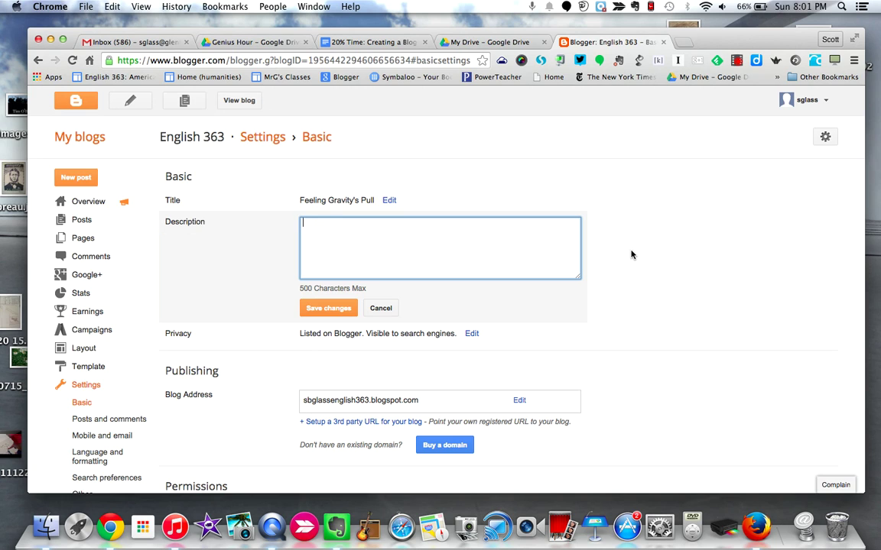
{"action": "type", "text": "Ideas from English and life"}
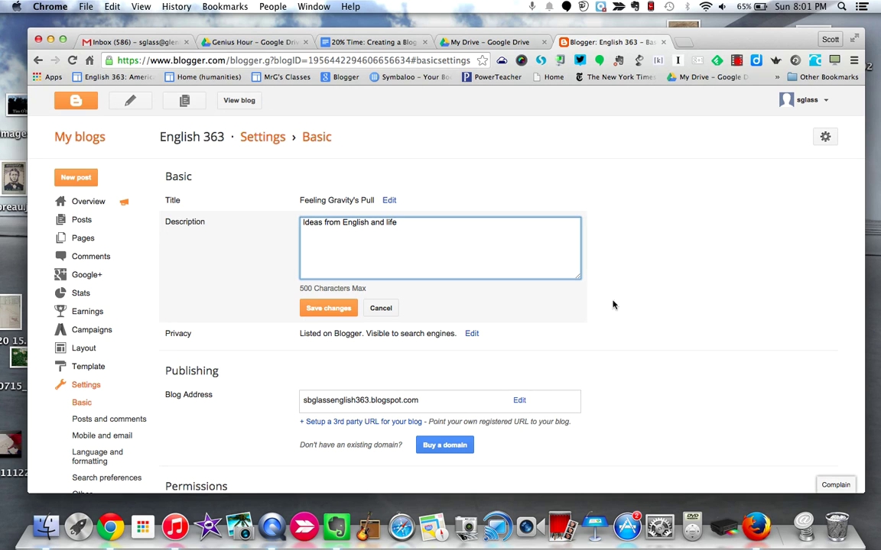
{"action": "left_click", "coordinate": [330, 308]}
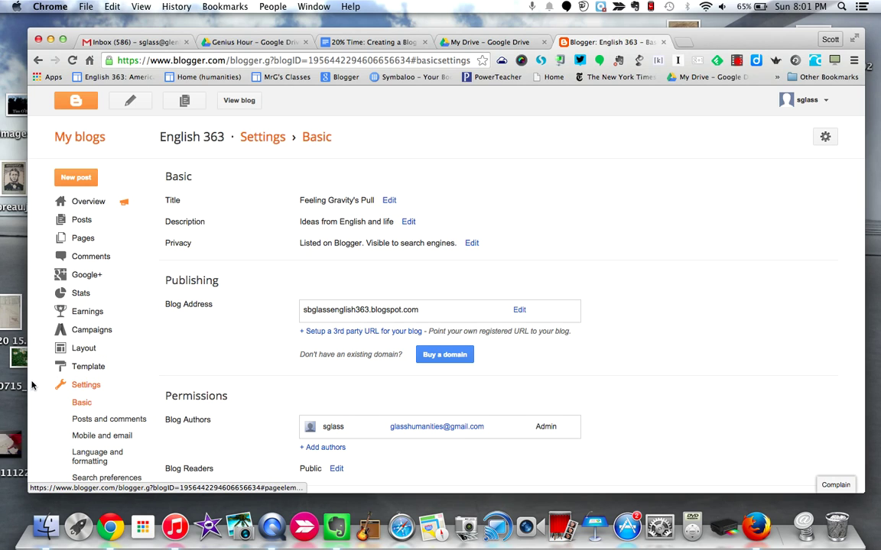
Open the Template Designer to customise the blog's live Simple template.
{"action": "left_click", "coordinate": [83, 368]}
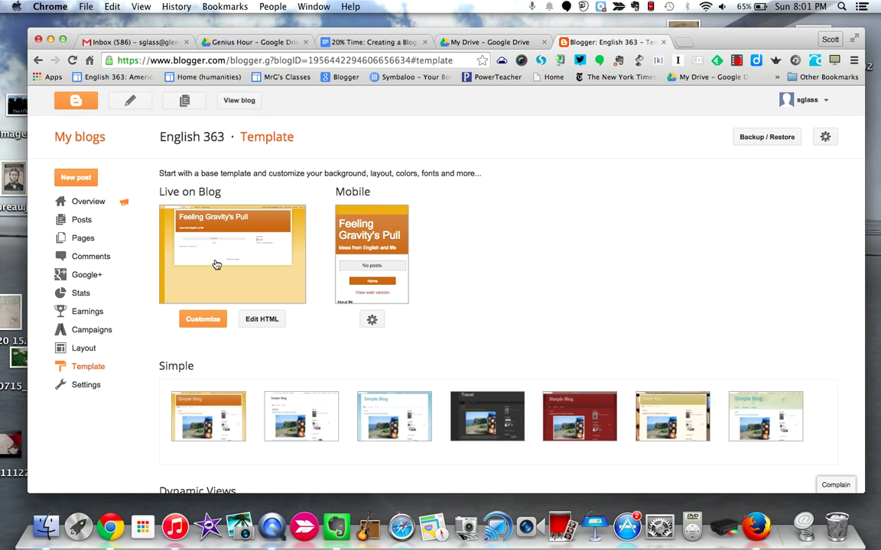
{"action": "left_click", "coordinate": [205, 319]}
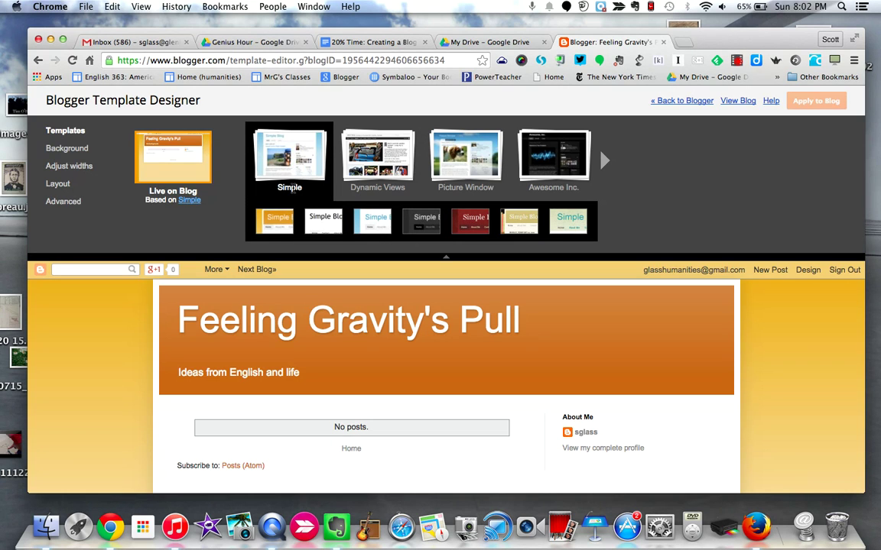
{"action": "left_click", "coordinate": [324, 220]}
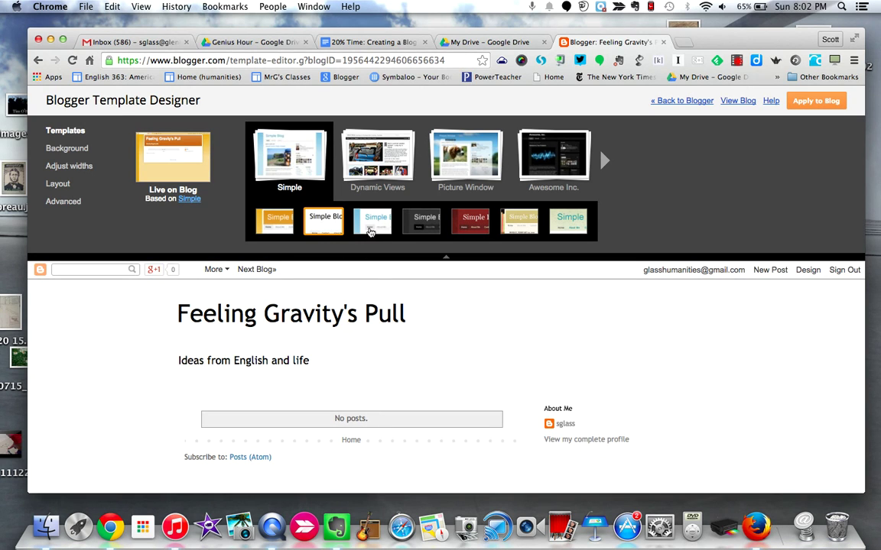
{"action": "left_click", "coordinate": [374, 224]}
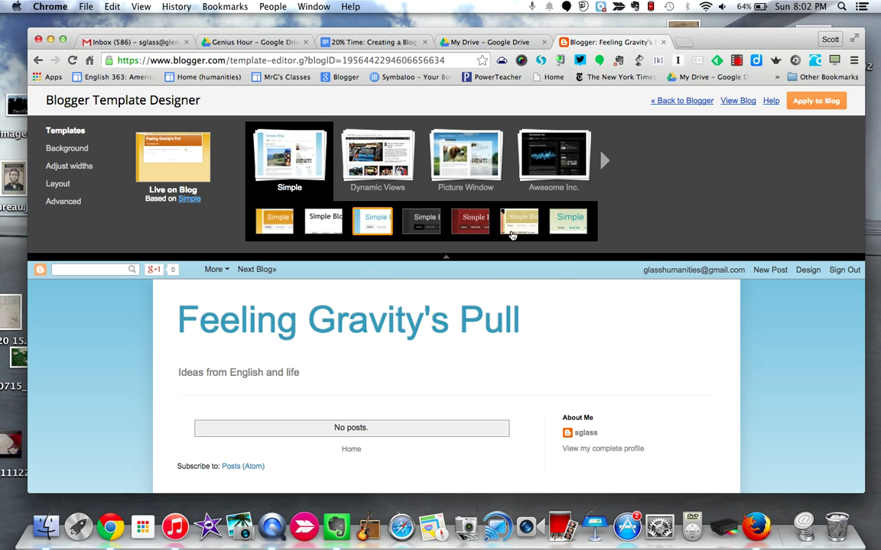
{"action": "left_click", "coordinate": [471, 226]}
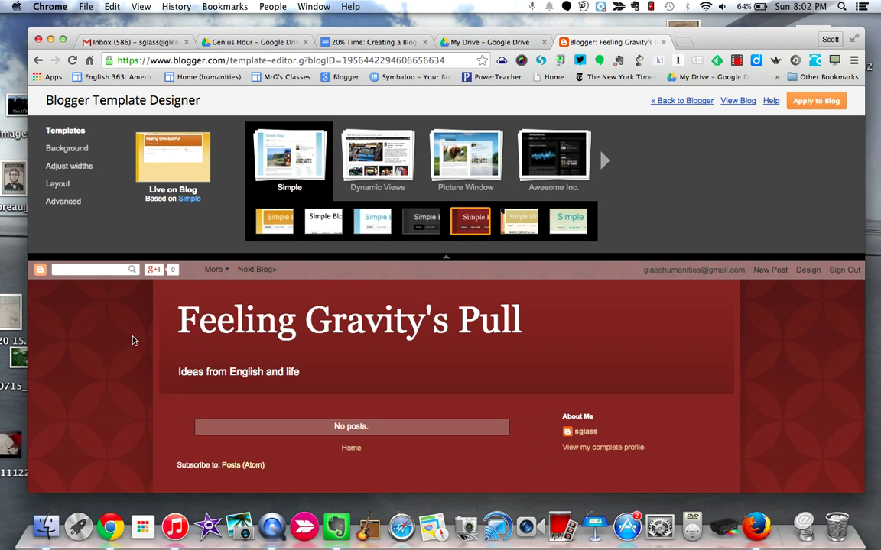
{"action": "left_click", "coordinate": [525, 227]}
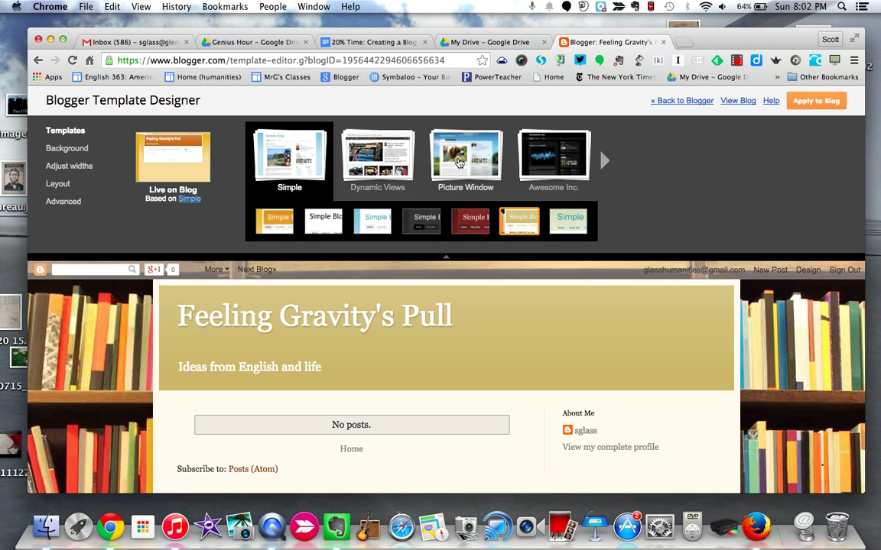
{"action": "left_click", "coordinate": [461, 163]}
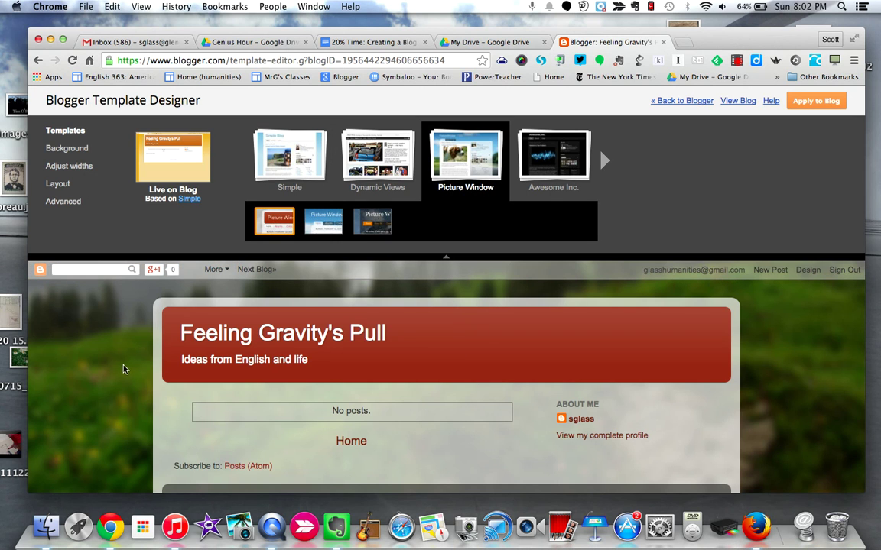
{"action": "scroll", "coordinate": [122, 369], "scroll_direction": "down", "scroll_amount": 1}
{"action": "scroll", "coordinate": [123, 368], "scroll_direction": "down", "scroll_amount": 2}
{"action": "scroll", "coordinate": [124, 367], "scroll_direction": "up", "scroll_amount": 3}
{"action": "left_click", "coordinate": [370, 230]}
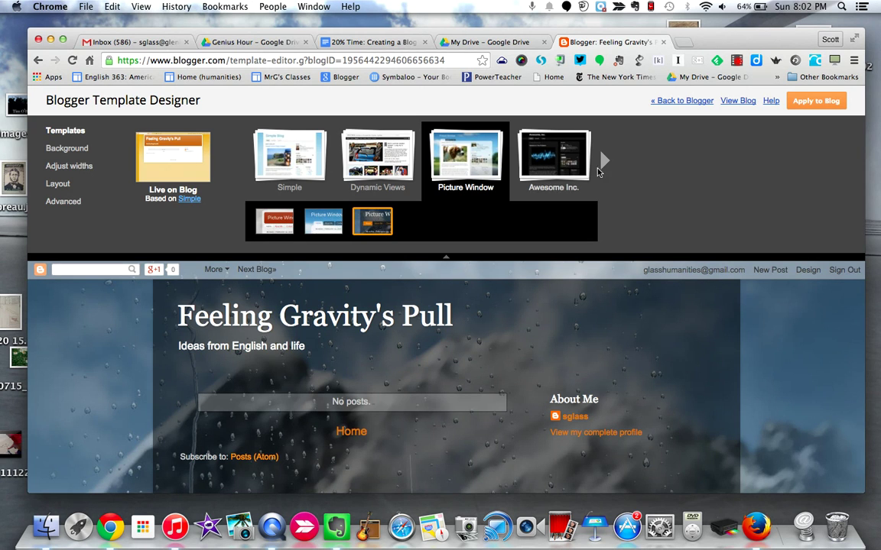
{"action": "left_click", "coordinate": [603, 163]}
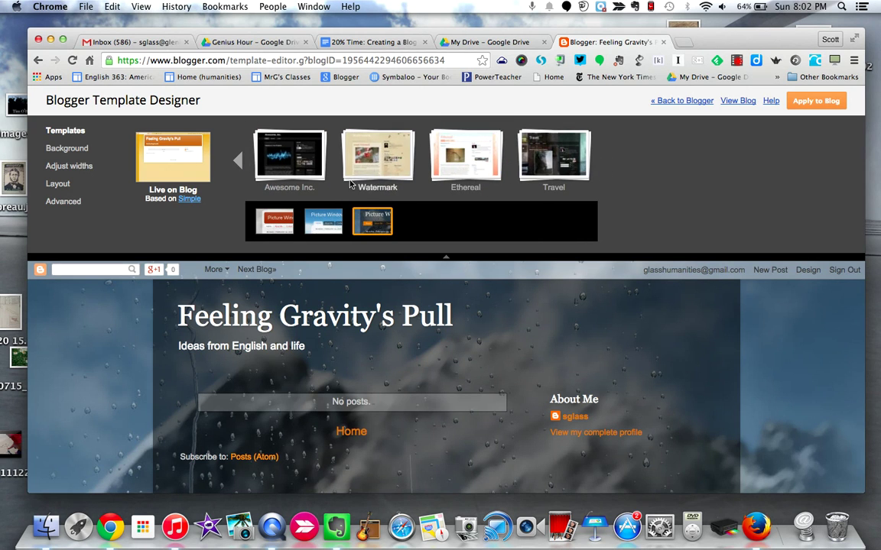
{"action": "left_click", "coordinate": [545, 166]}
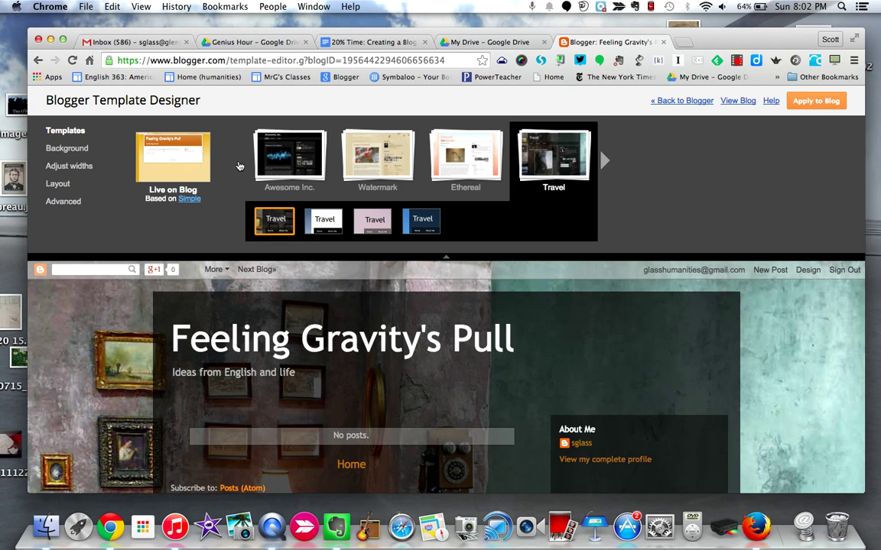
{"action": "left_click", "coordinate": [238, 160]}
{"action": "left_click", "coordinate": [292, 177]}
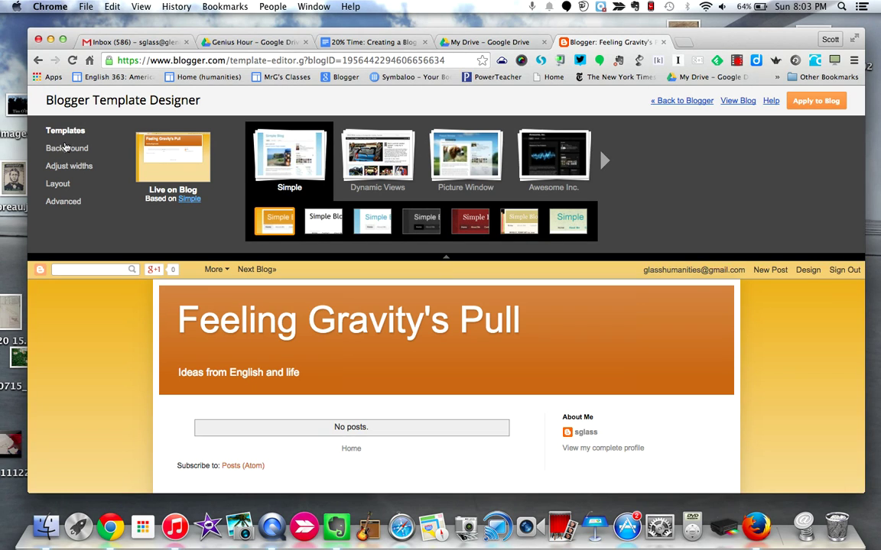
Preview red abstract, pale yellow, yellow crackle, striped and olive textured background images.
{"action": "left_click", "coordinate": [67, 149]}
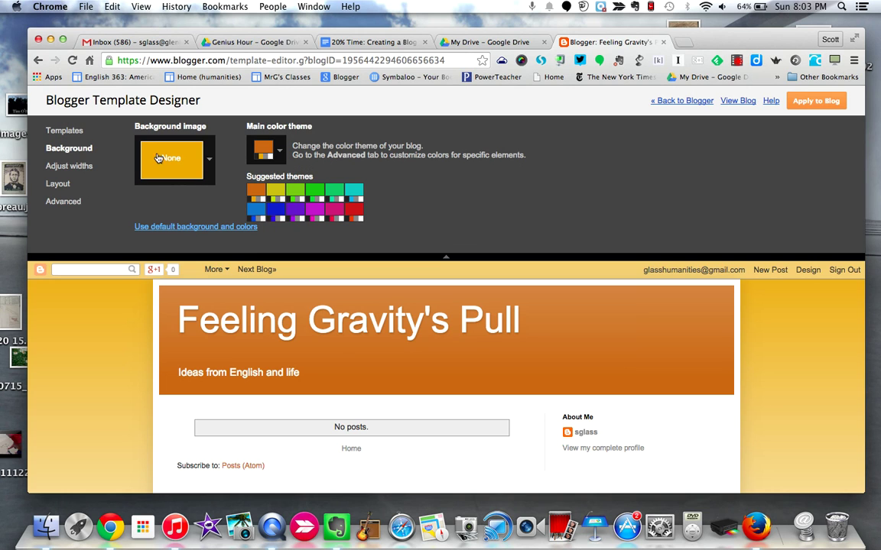
{"action": "left_click", "coordinate": [208, 159]}
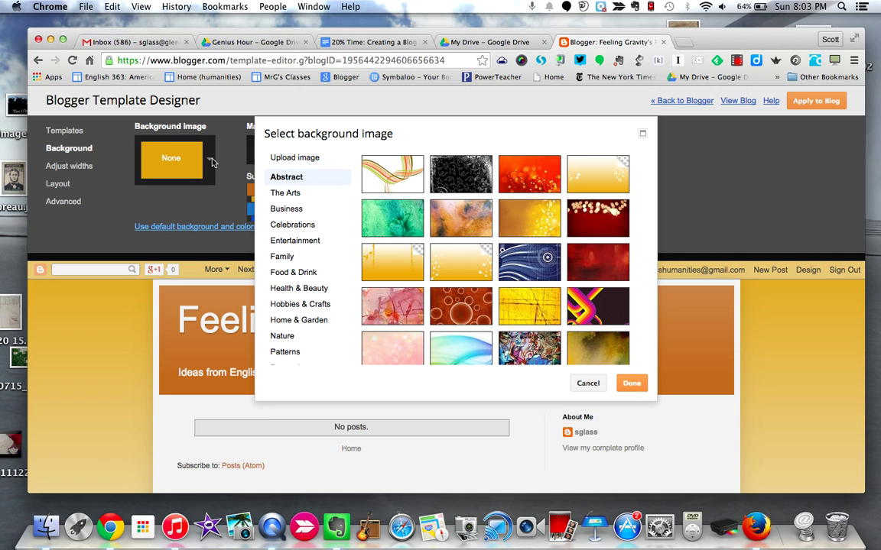
{"action": "left_click", "coordinate": [586, 383]}
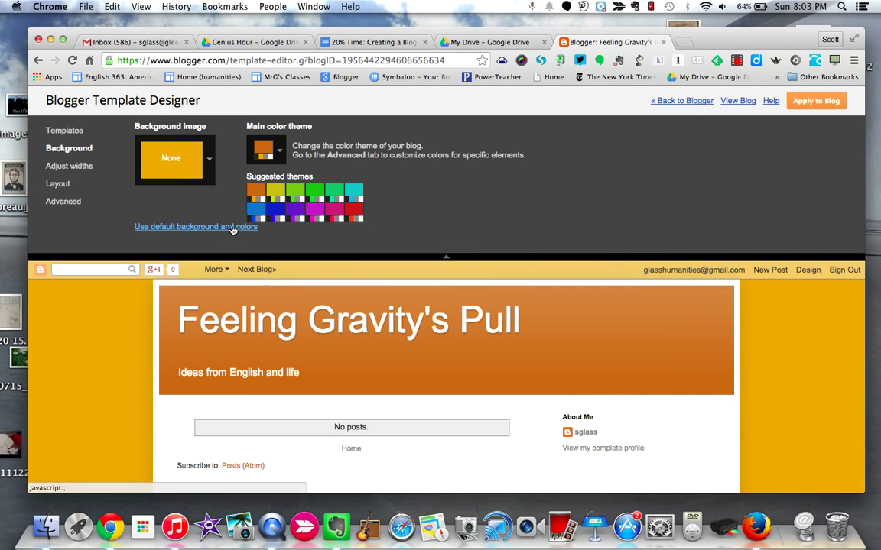
{"action": "left_click", "coordinate": [210, 160]}
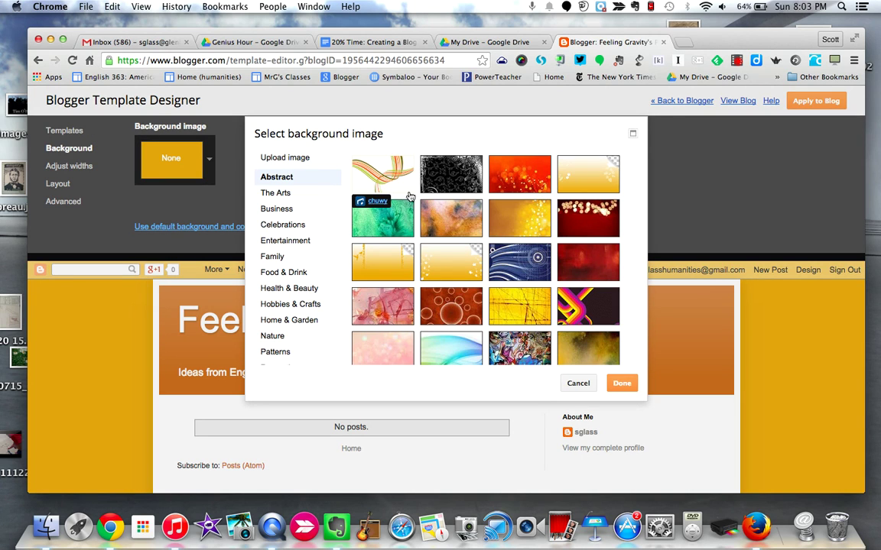
{"action": "left_click", "coordinate": [577, 260]}
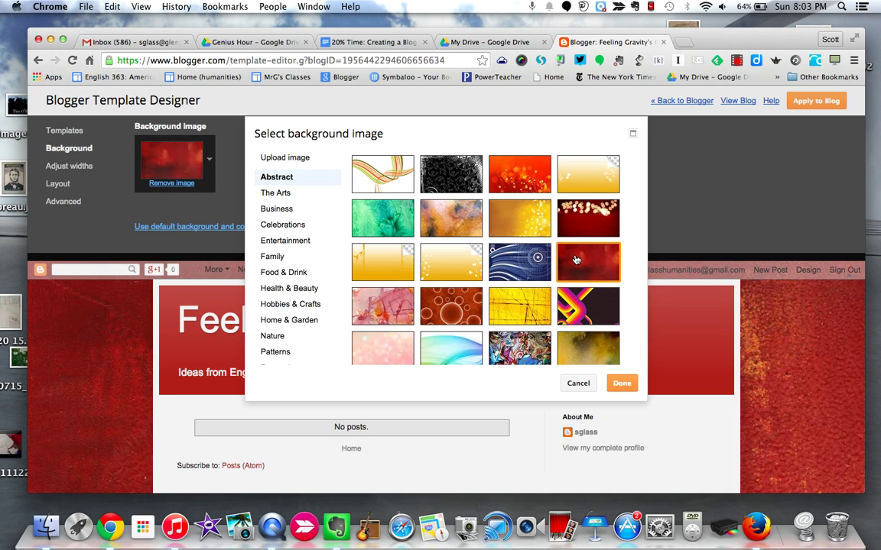
{"action": "left_click", "coordinate": [597, 183]}
{"action": "left_click", "coordinate": [526, 307]}
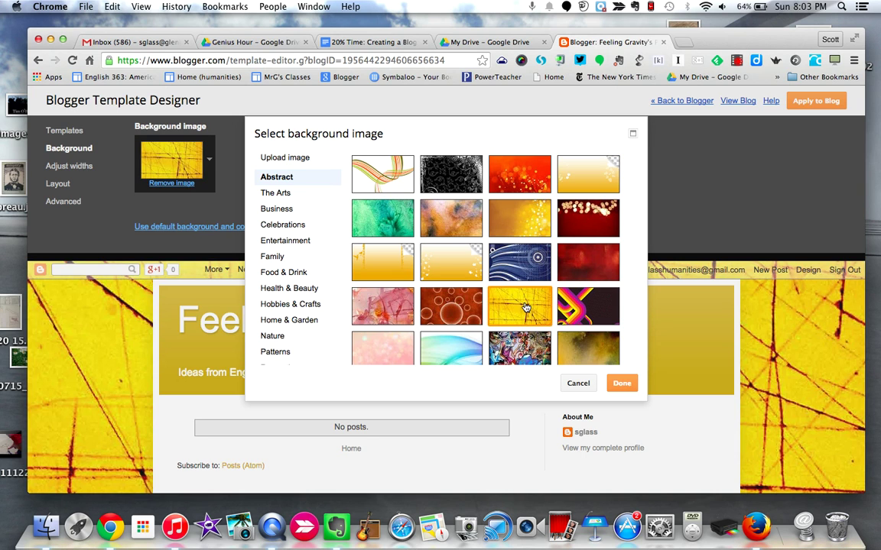
{"action": "left_click", "coordinate": [600, 308]}
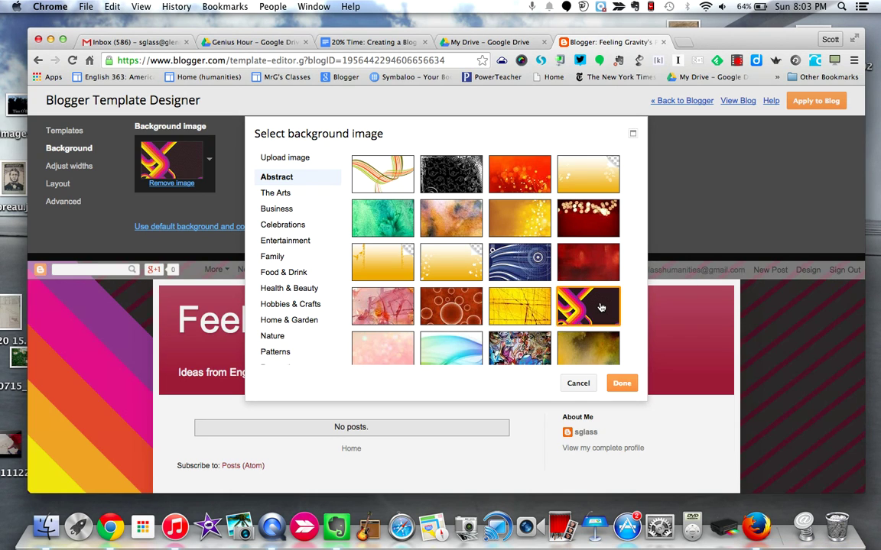
{"action": "left_click", "coordinate": [589, 348]}
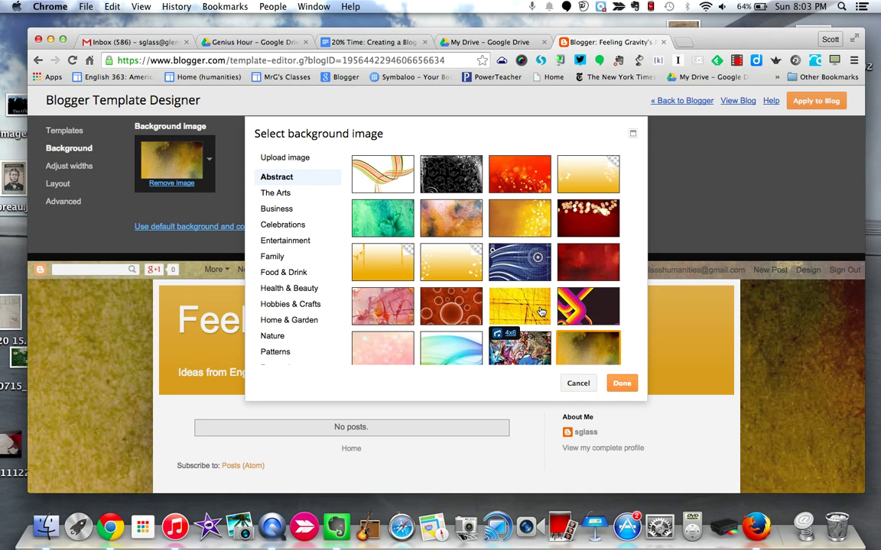
Set the barbed-wire image from Patterns as the blog background.
{"action": "scroll", "coordinate": [281, 246], "scroll_direction": "down", "scroll_amount": 4}
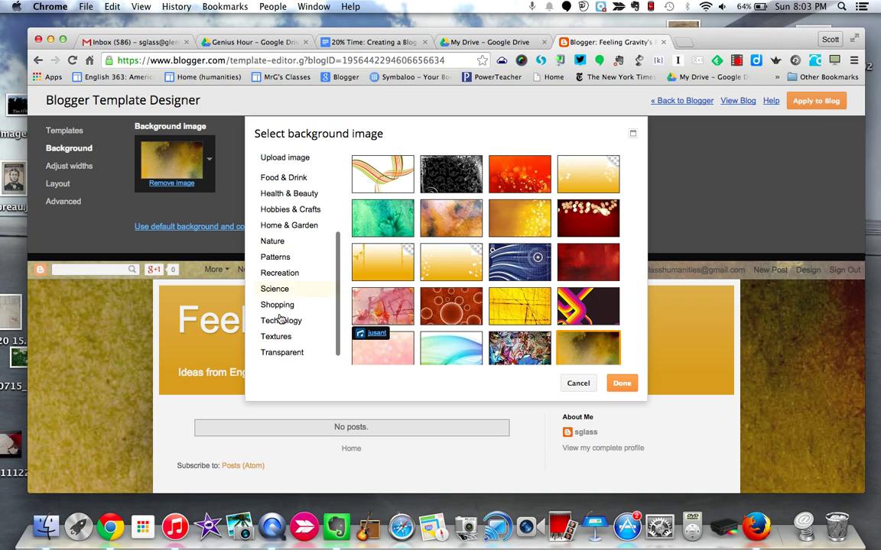
{"action": "scroll", "coordinate": [277, 251], "scroll_direction": "up", "scroll_amount": 3}
{"action": "scroll", "coordinate": [277, 250], "scroll_direction": "down", "scroll_amount": 2}
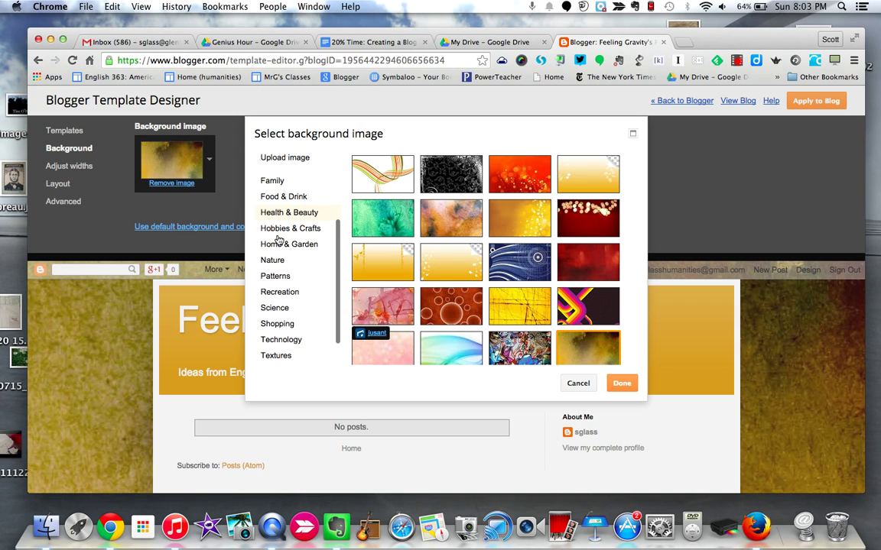
{"action": "left_click", "coordinate": [278, 276]}
{"action": "left_click", "coordinate": [515, 180]}
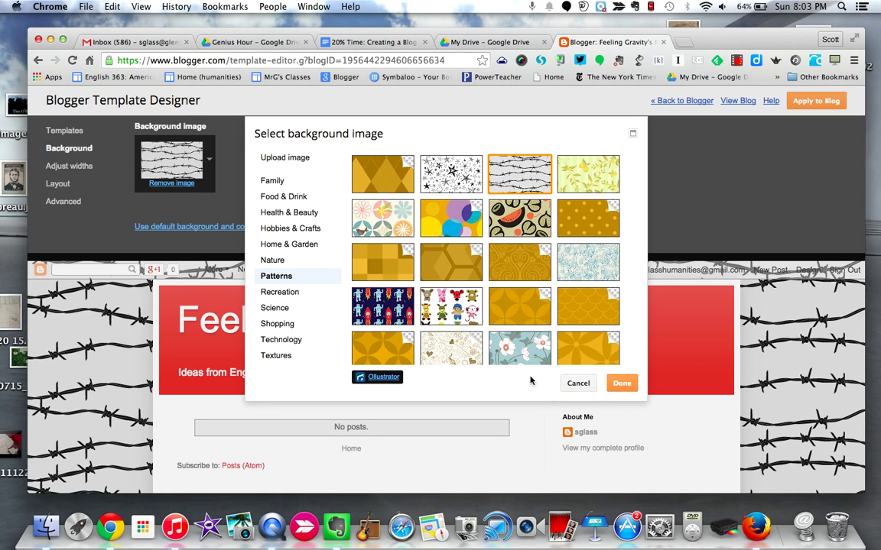
{"action": "left_click", "coordinate": [622, 384]}
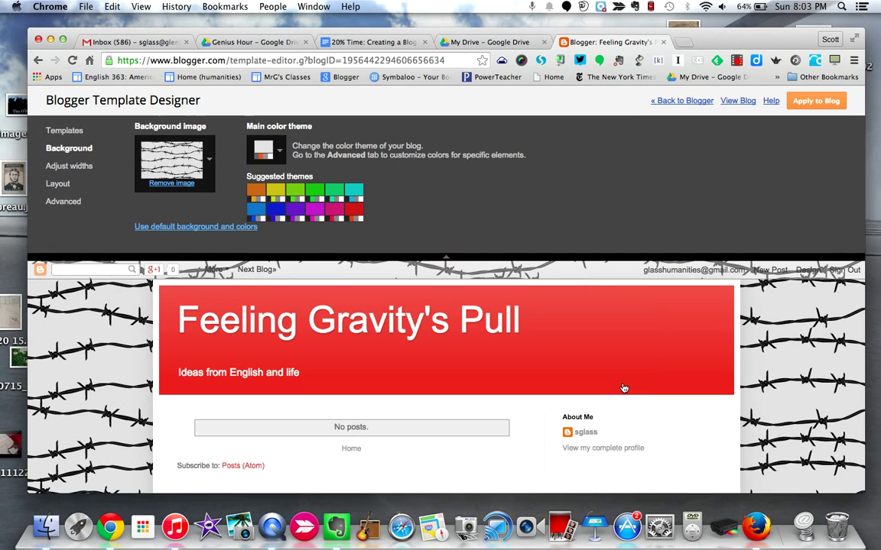
{"action": "left_click", "coordinate": [65, 202]}
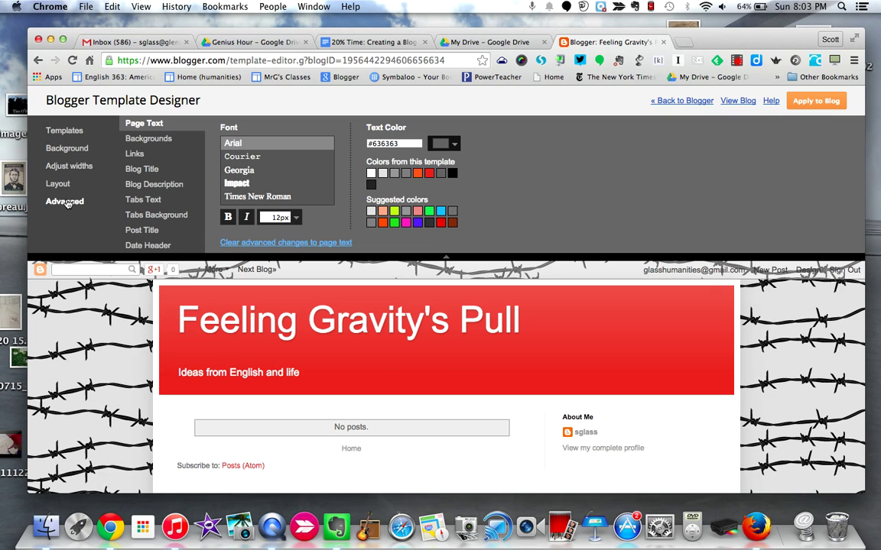
Make the main page background grey #949494.
{"action": "left_click", "coordinate": [141, 143]}
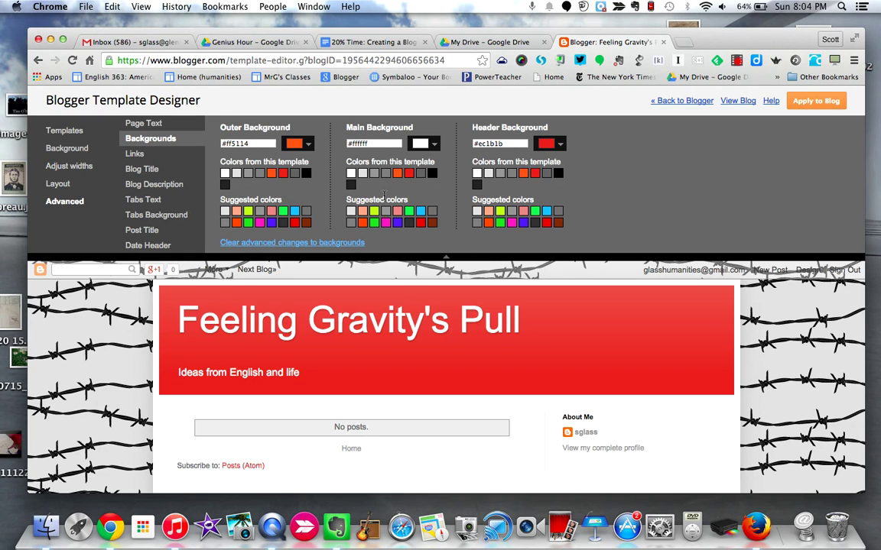
{"action": "left_click", "coordinate": [362, 172]}
{"action": "scroll", "coordinate": [353, 324], "scroll_direction": "down", "scroll_amount": 2}
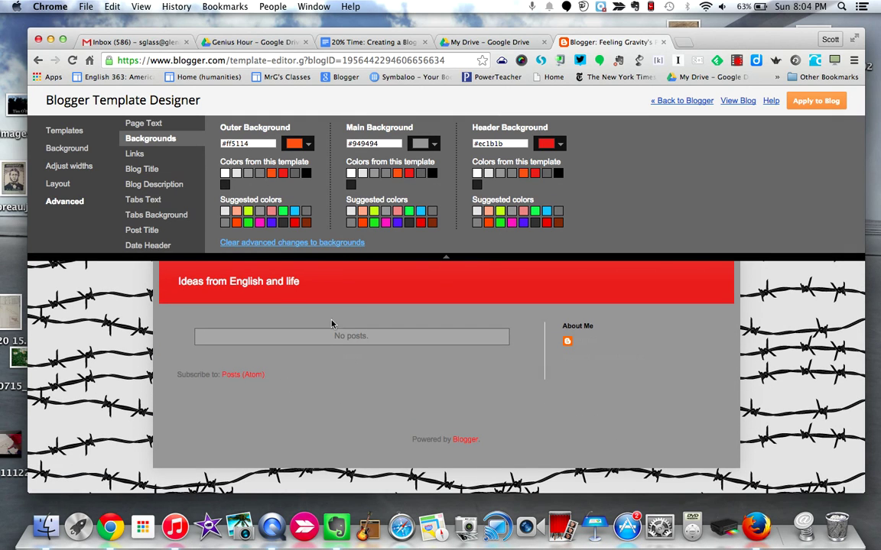
{"action": "scroll", "coordinate": [330, 316], "scroll_direction": "up", "scroll_amount": 3}
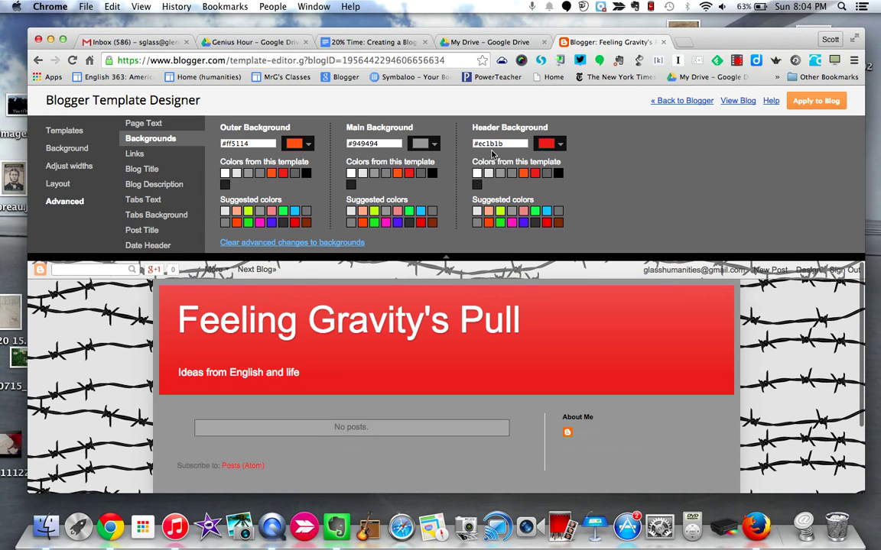
Try lime, purple, light blue, red and light grey headers, settling on orange #ff5114.
{"action": "left_click", "coordinate": [500, 211]}
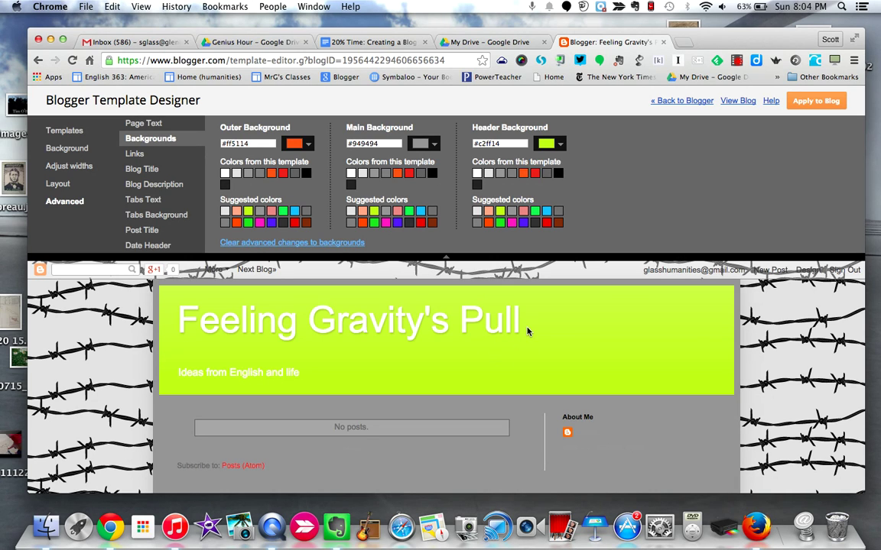
{"action": "left_click", "coordinate": [524, 224]}
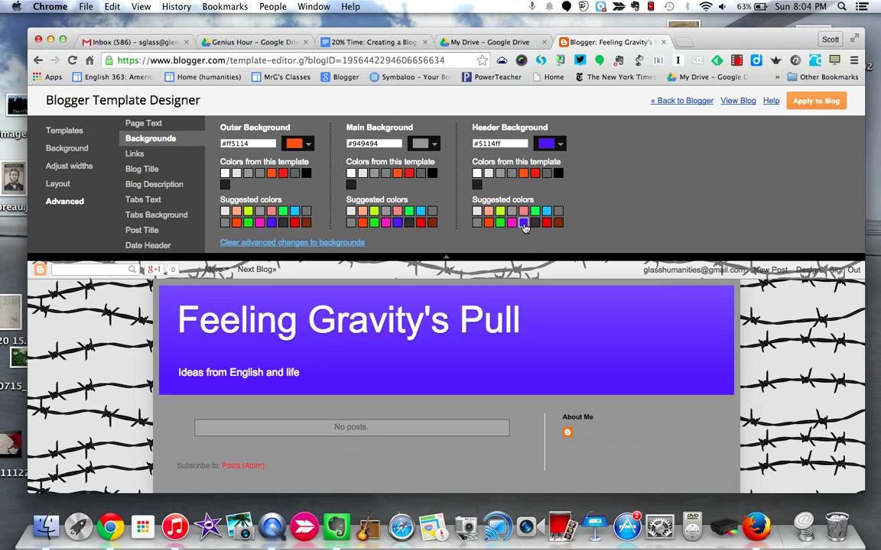
{"action": "left_click", "coordinate": [547, 211]}
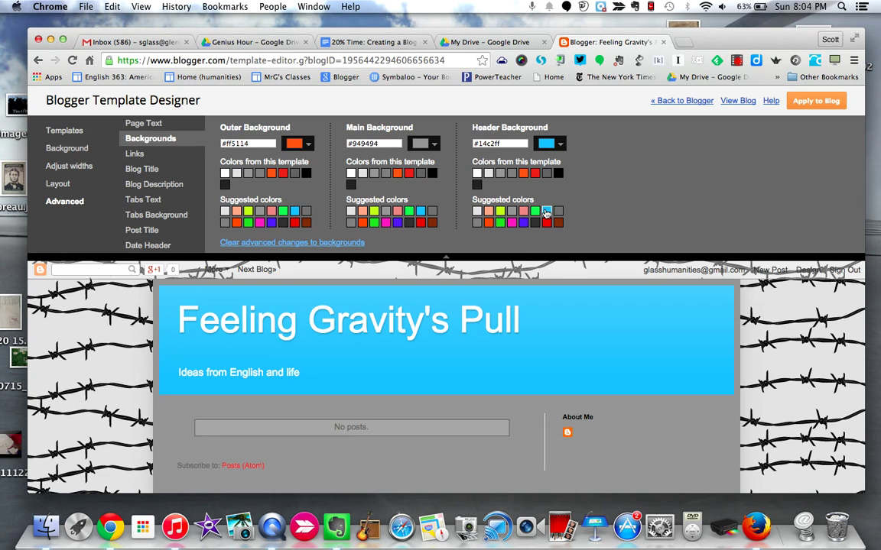
{"action": "left_click", "coordinate": [535, 173]}
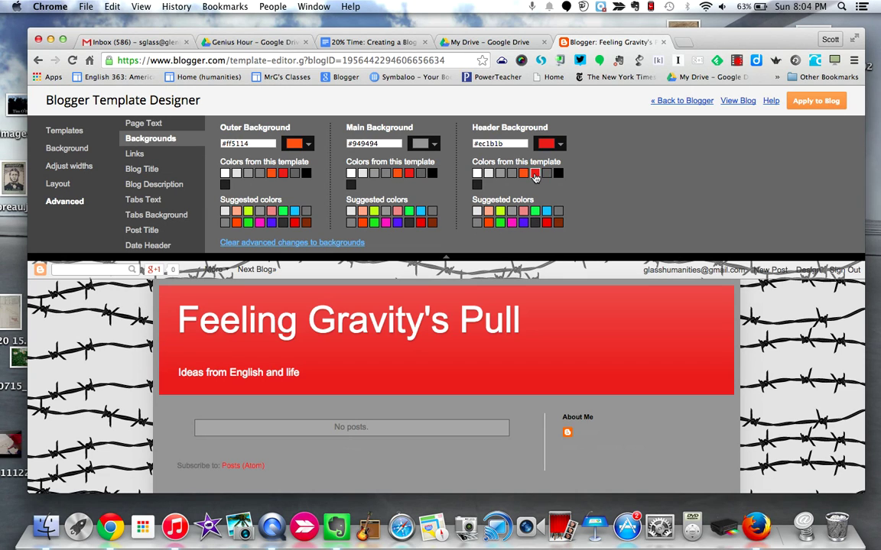
{"action": "left_click", "coordinate": [523, 174]}
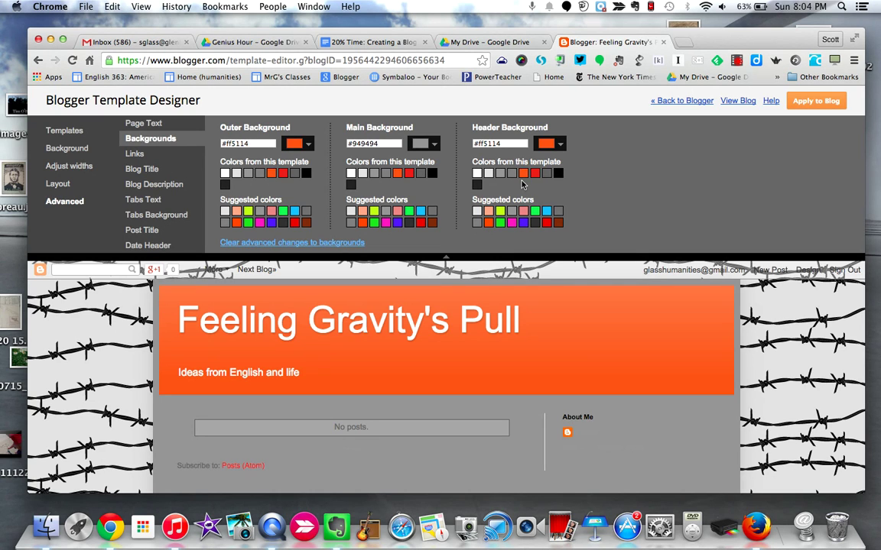
{"action": "left_click", "coordinate": [489, 174]}
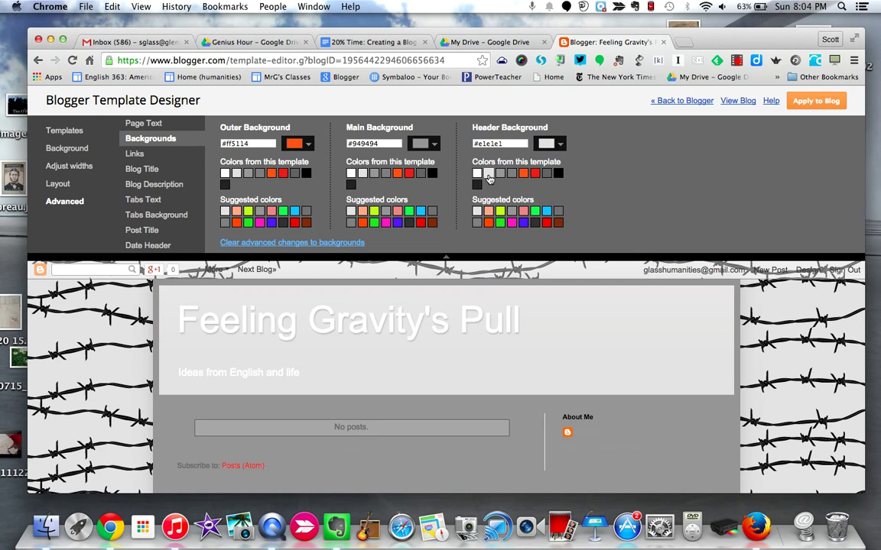
{"action": "left_click", "coordinate": [525, 175]}
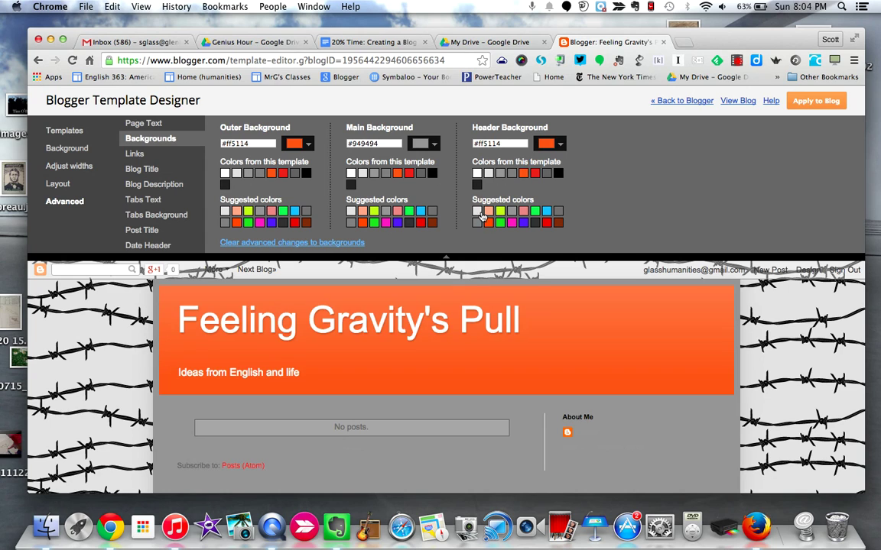
{"action": "left_click", "coordinate": [477, 213]}
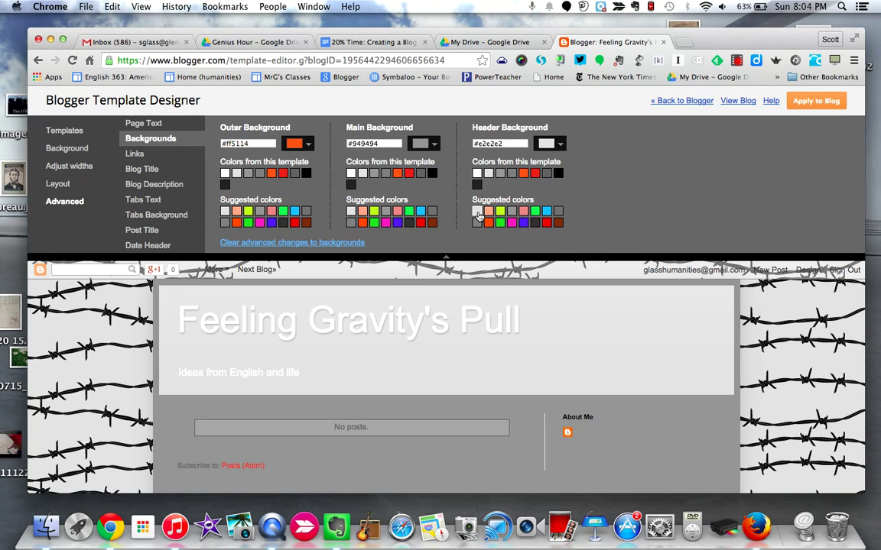
{"action": "left_click", "coordinate": [524, 174]}
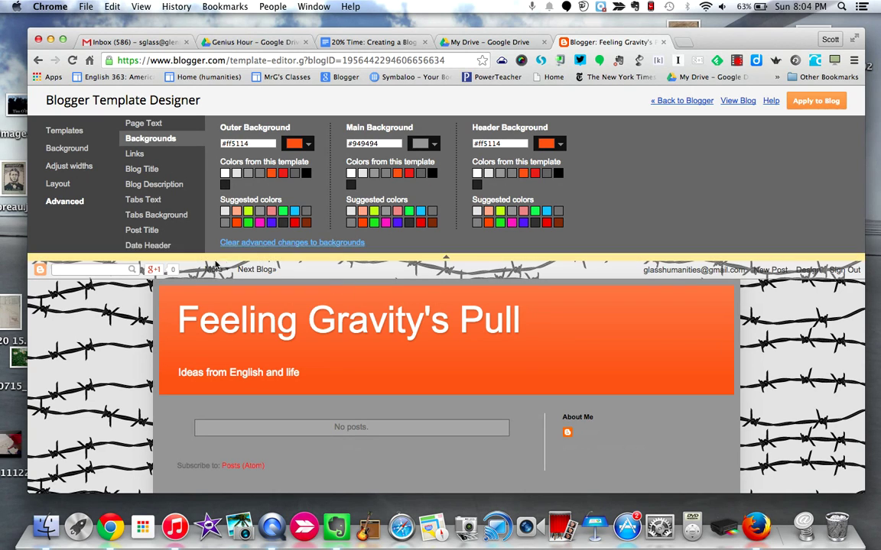
Preview the blog title in Arvo, Bentham, Cambria, Cantarell and Cherry Cream Soda.
{"action": "left_click", "coordinate": [151, 171]}
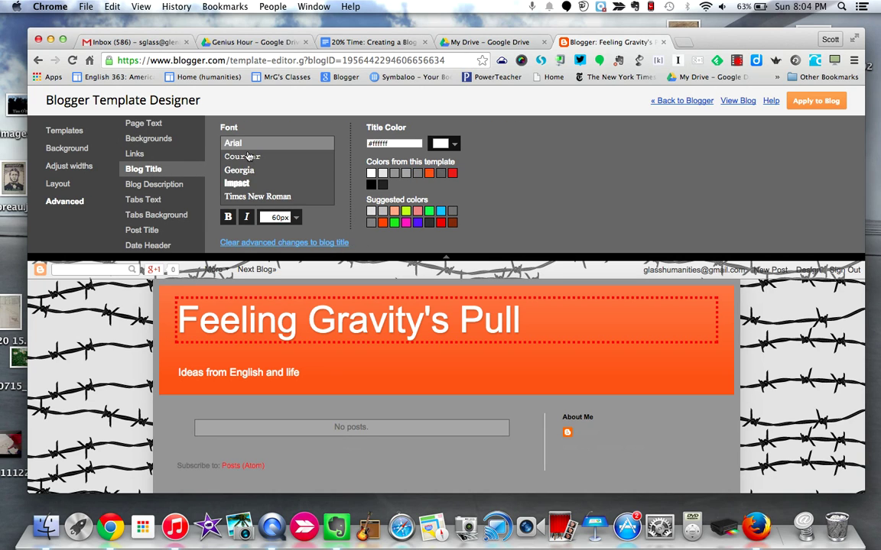
{"action": "scroll", "coordinate": [247, 156], "scroll_direction": "down", "scroll_amount": 5}
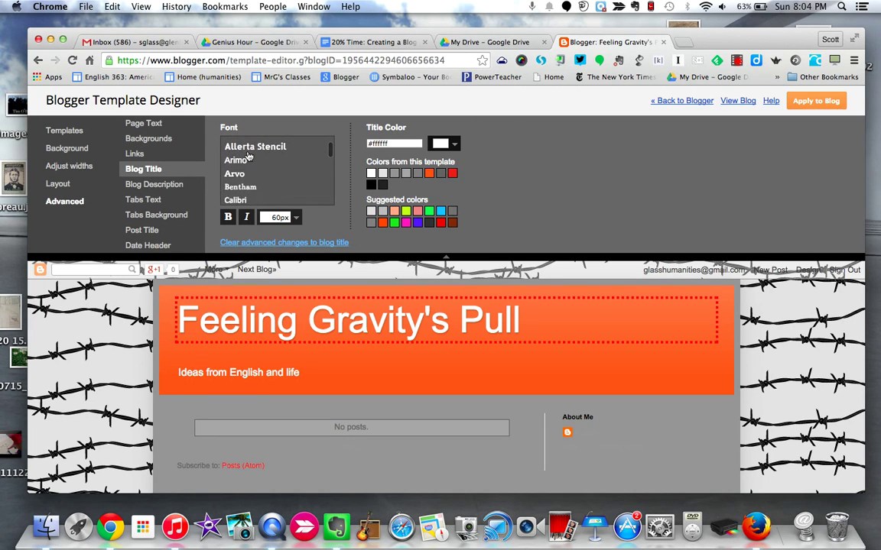
{"action": "scroll", "coordinate": [247, 157], "scroll_direction": "down", "scroll_amount": 1}
{"action": "left_click", "coordinate": [243, 154]}
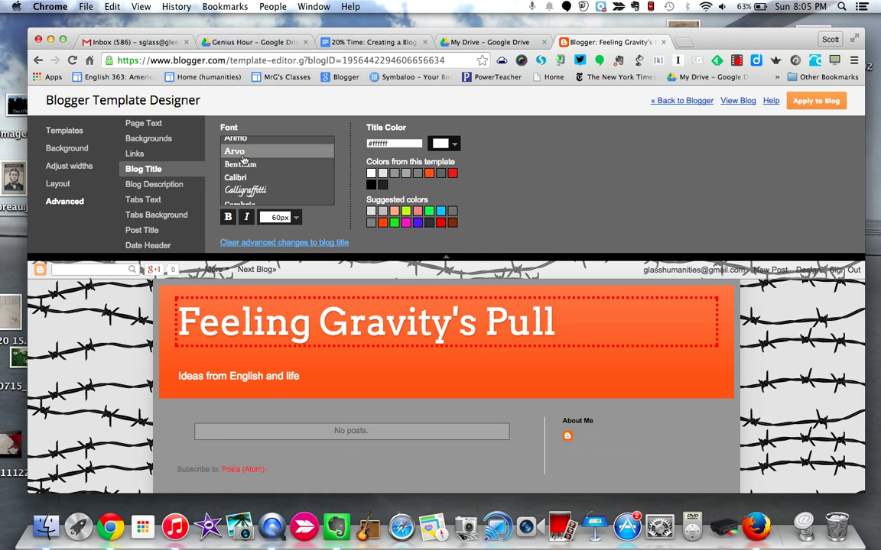
{"action": "scroll", "coordinate": [243, 159], "scroll_direction": "down", "scroll_amount": 1}
{"action": "left_click", "coordinate": [243, 157]}
{"action": "scroll", "coordinate": [243, 161], "scroll_direction": "down", "scroll_amount": 2}
{"action": "left_click", "coordinate": [243, 168]}
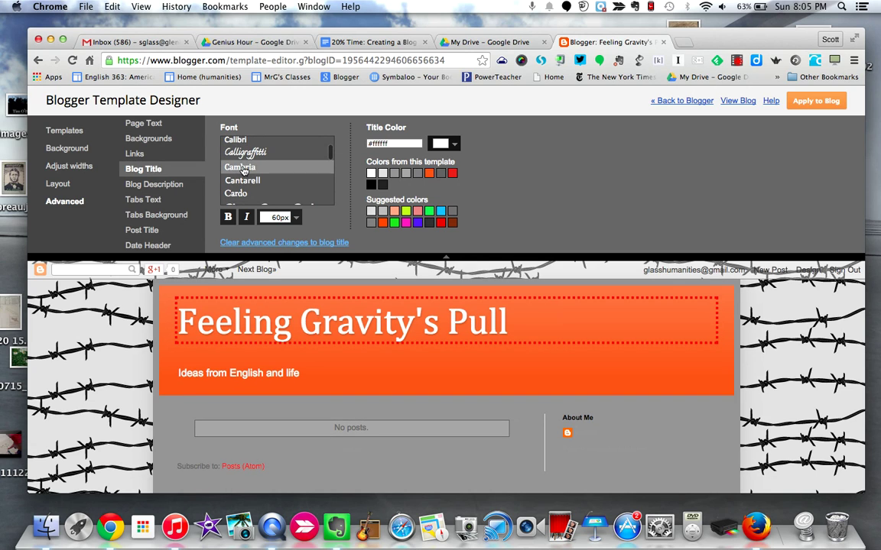
{"action": "scroll", "coordinate": [243, 168], "scroll_direction": "down", "scroll_amount": 1}
{"action": "left_click", "coordinate": [243, 164]}
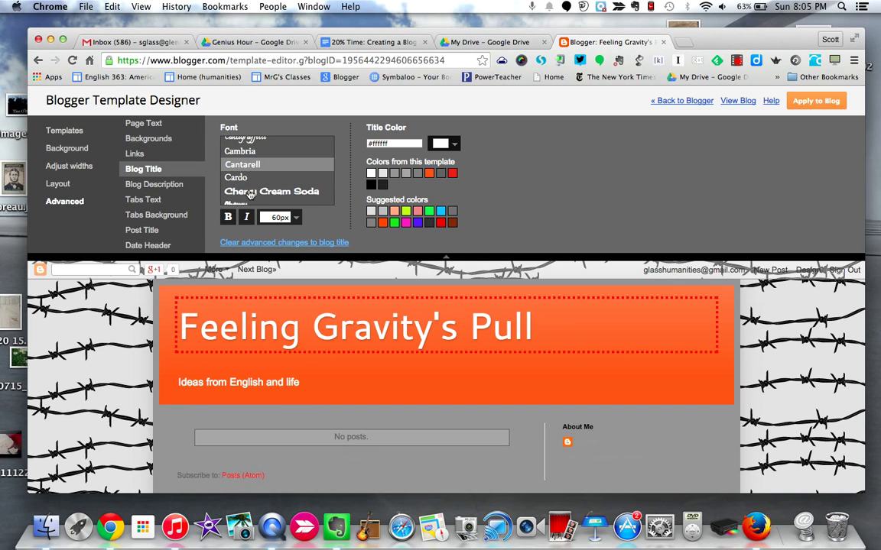
{"action": "left_click", "coordinate": [249, 192]}
{"action": "scroll", "coordinate": [264, 176], "scroll_direction": "down", "scroll_amount": 1}
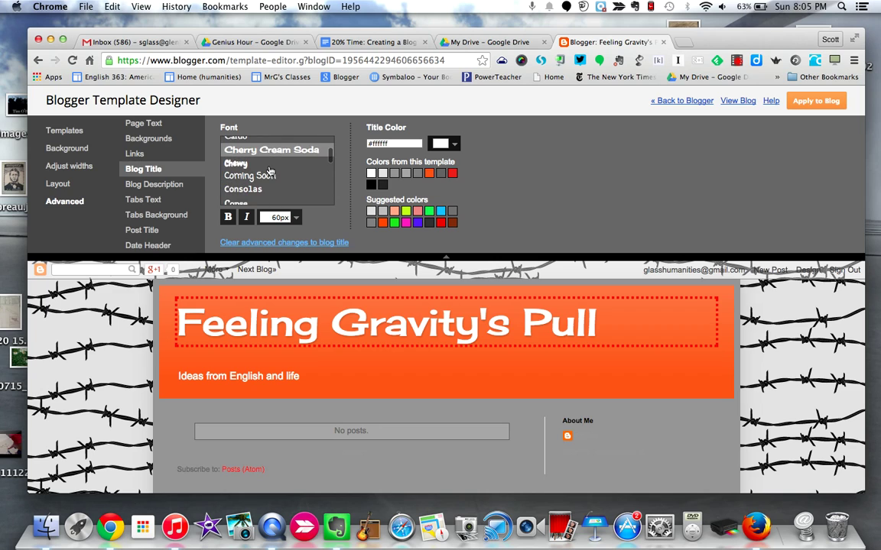
{"action": "scroll", "coordinate": [296, 173], "scroll_direction": "down", "scroll_amount": 5}
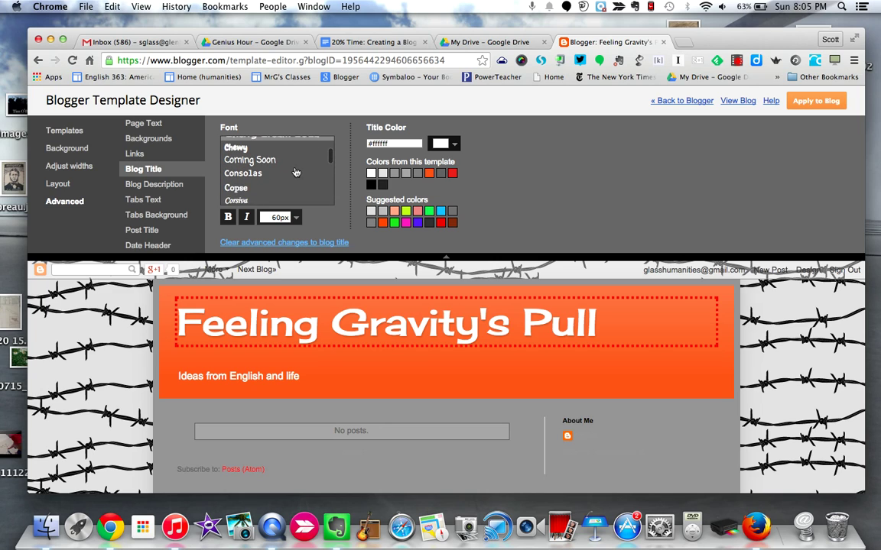
{"action": "scroll", "coordinate": [296, 172], "scroll_direction": "up", "scroll_amount": 1}
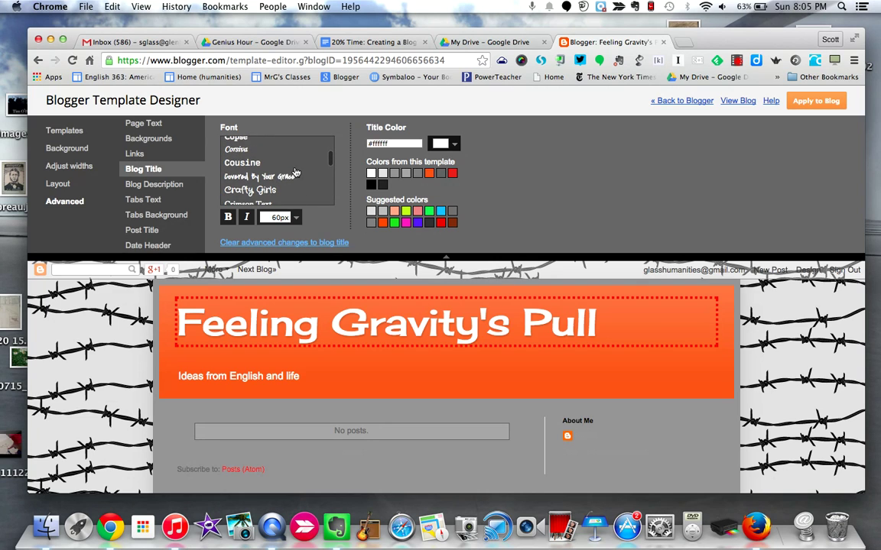
Preview the title in Cousine, Covered By Your Grace, Dancing Script, Fontdiner Swanky and Chewy.
{"action": "left_click", "coordinate": [296, 163]}
{"action": "left_click", "coordinate": [294, 178]}
{"action": "scroll", "coordinate": [292, 174], "scroll_direction": "down", "scroll_amount": 3}
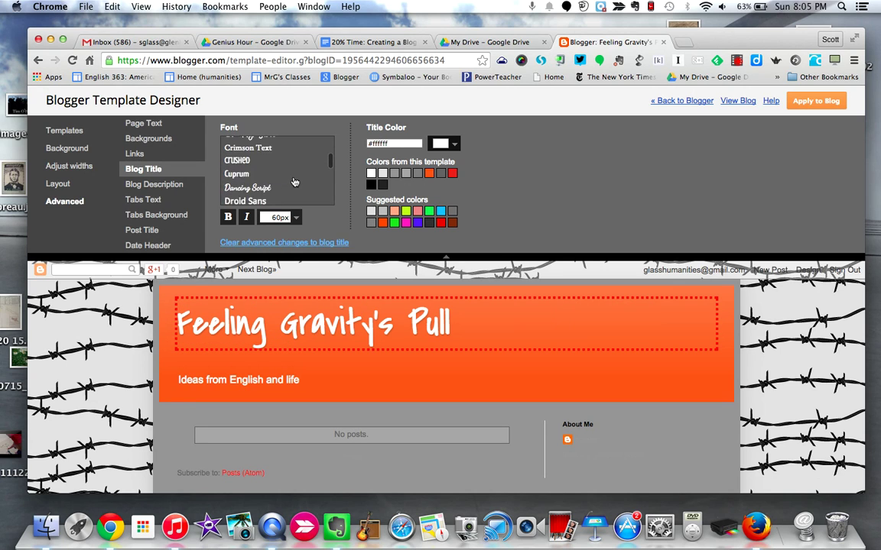
{"action": "left_click", "coordinate": [291, 169]}
{"action": "scroll", "coordinate": [291, 170], "scroll_direction": "down", "scroll_amount": 4}
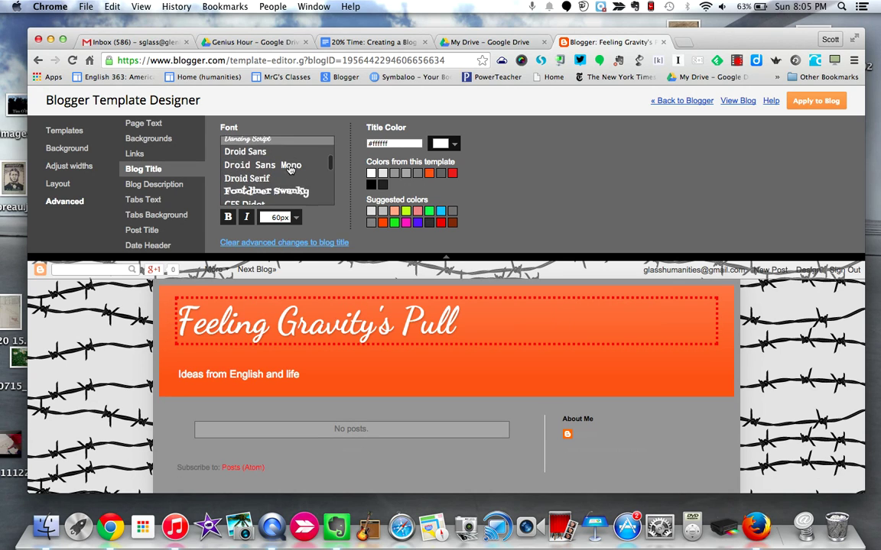
{"action": "left_click", "coordinate": [291, 167]}
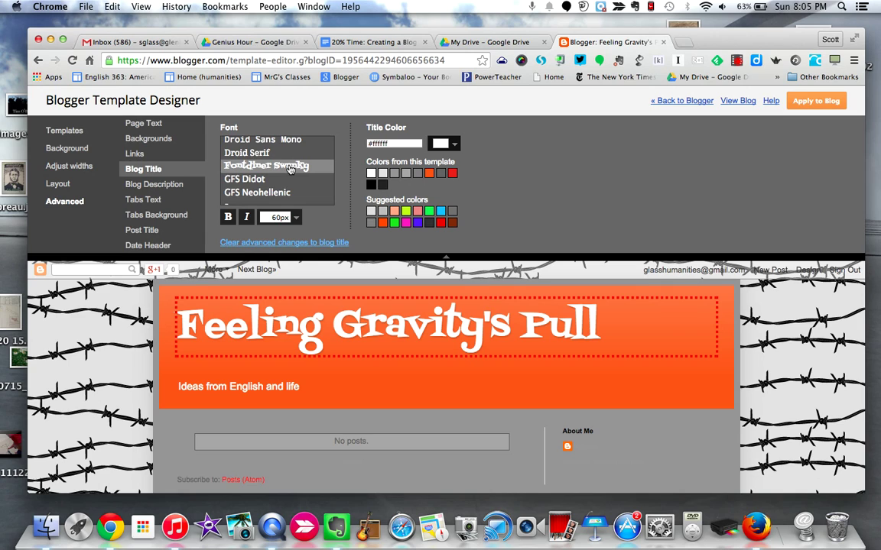
{"action": "scroll", "coordinate": [290, 170], "scroll_direction": "up", "scroll_amount": 1}
{"action": "scroll", "coordinate": [291, 169], "scroll_direction": "up", "scroll_amount": 6}
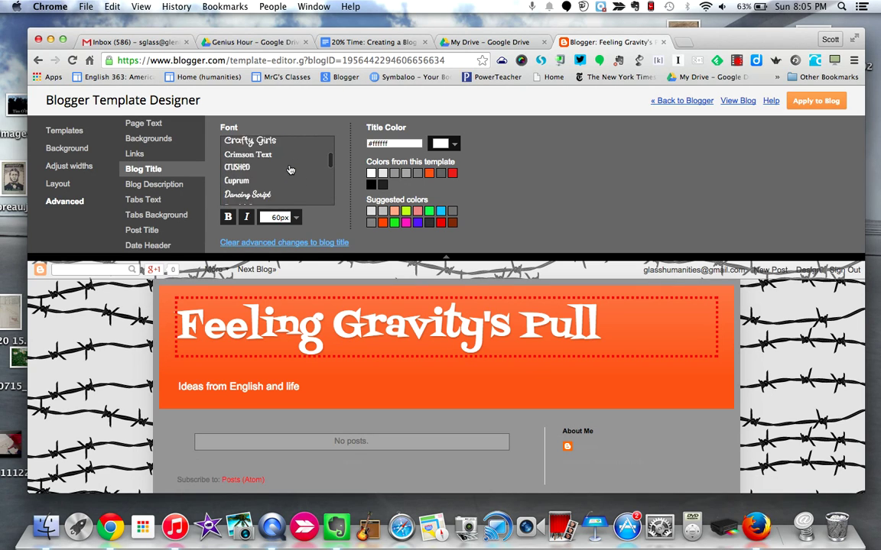
{"action": "scroll", "coordinate": [290, 170], "scroll_direction": "up", "scroll_amount": 2}
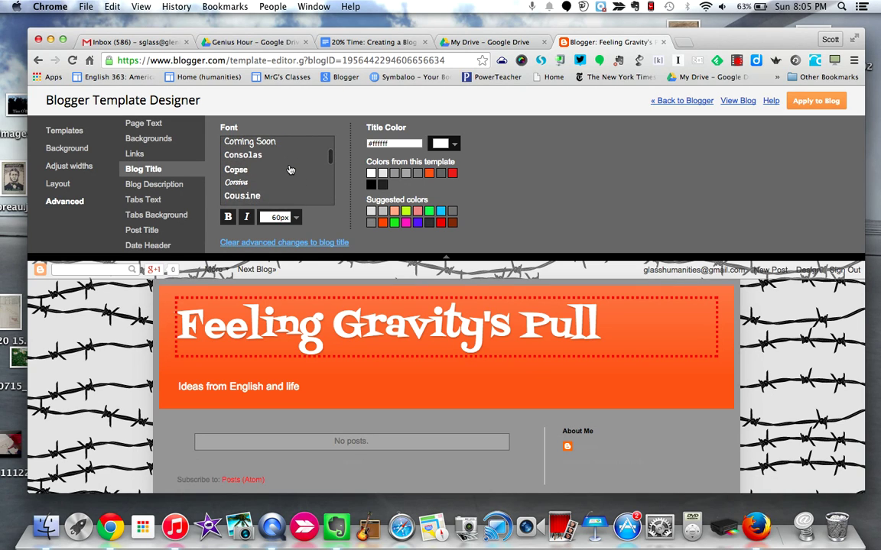
{"action": "scroll", "coordinate": [290, 170], "scroll_direction": "up", "scroll_amount": 3}
{"action": "left_click", "coordinate": [288, 163]}
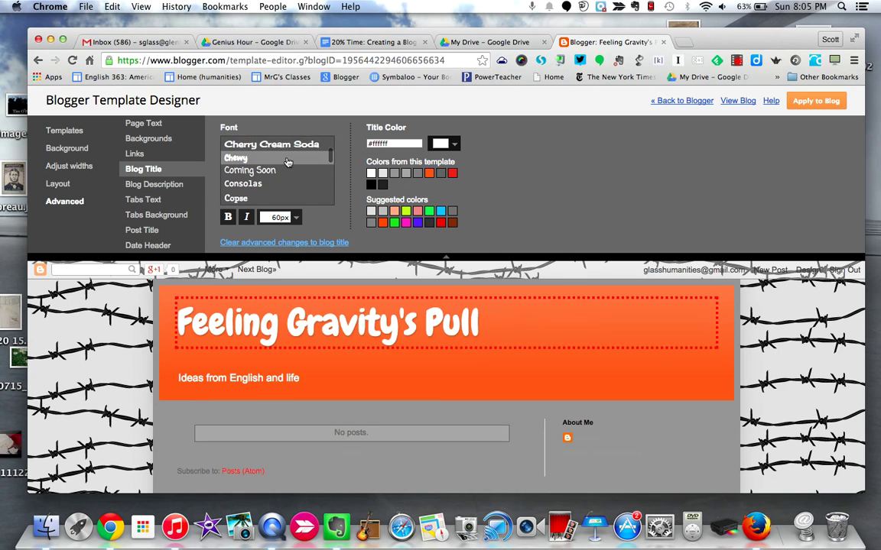
Compare Calibri and Cantarell, then settle on Cherry Cream Soda for the title.
{"action": "scroll", "coordinate": [287, 163], "scroll_direction": "up", "scroll_amount": 6}
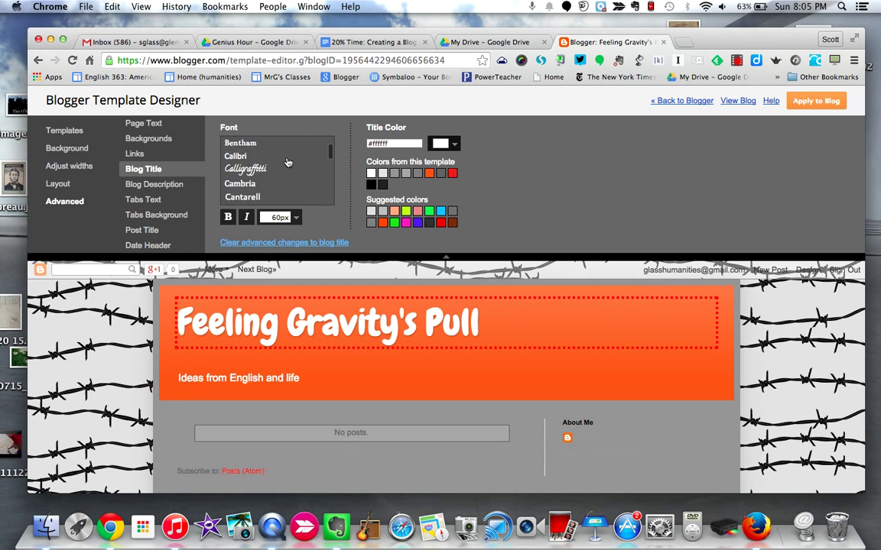
{"action": "left_click", "coordinate": [287, 161]}
{"action": "left_click", "coordinate": [284, 196]}
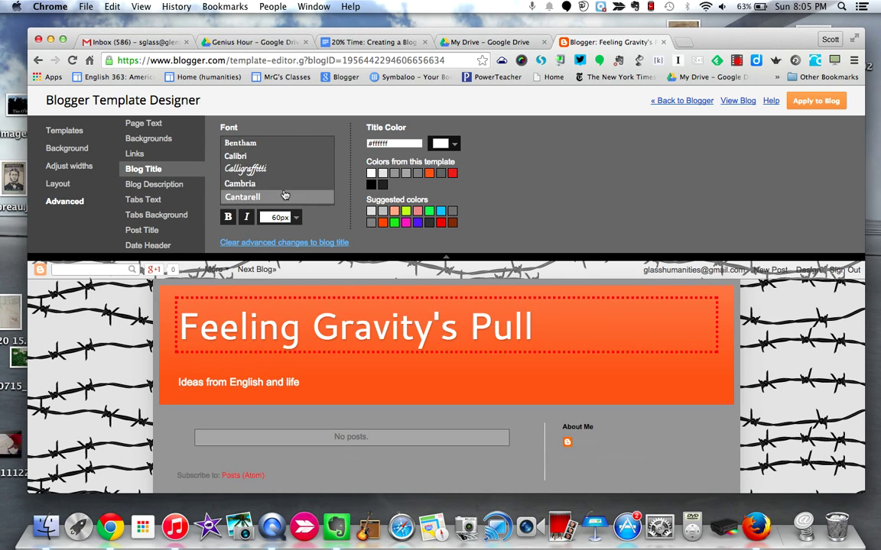
{"action": "scroll", "coordinate": [285, 196], "scroll_direction": "down", "scroll_amount": 6}
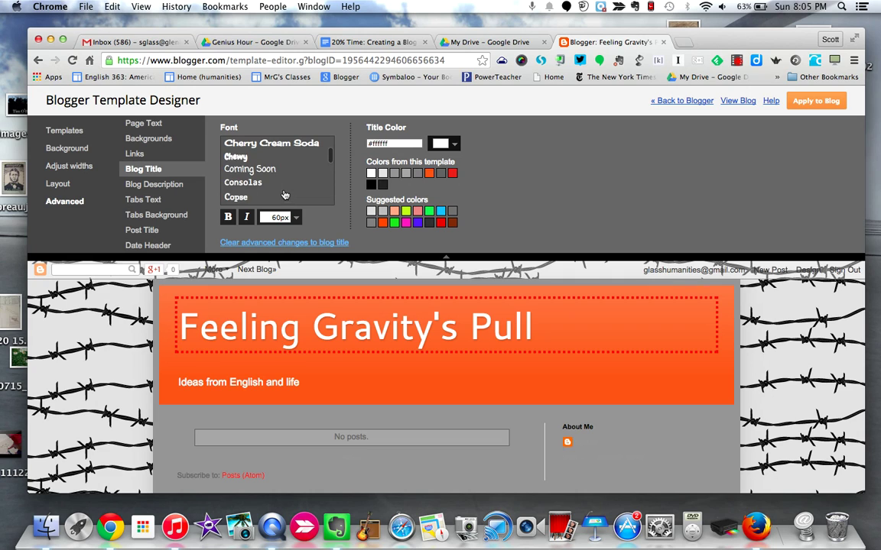
{"action": "left_click", "coordinate": [280, 144]}
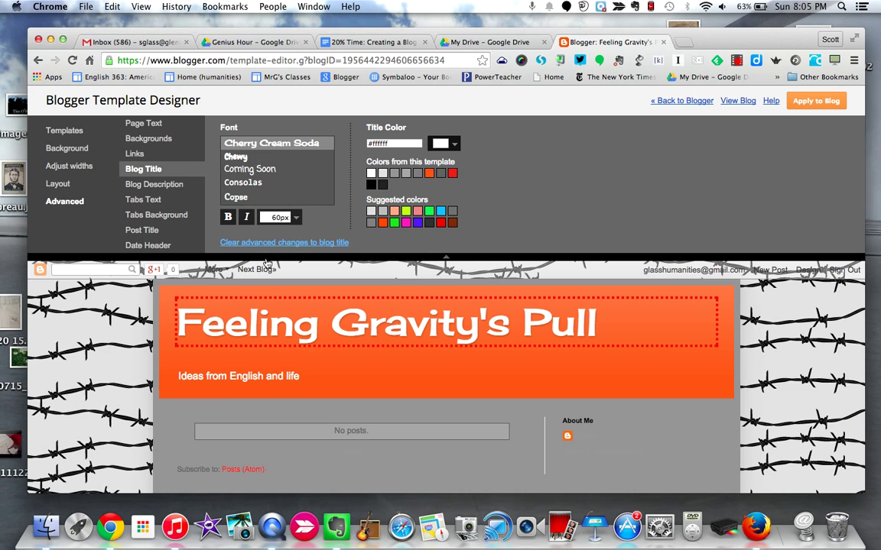
Check the Blog Description colour choices unchanged, then bring up the Page Text font options.
{"action": "left_click", "coordinate": [148, 186]}
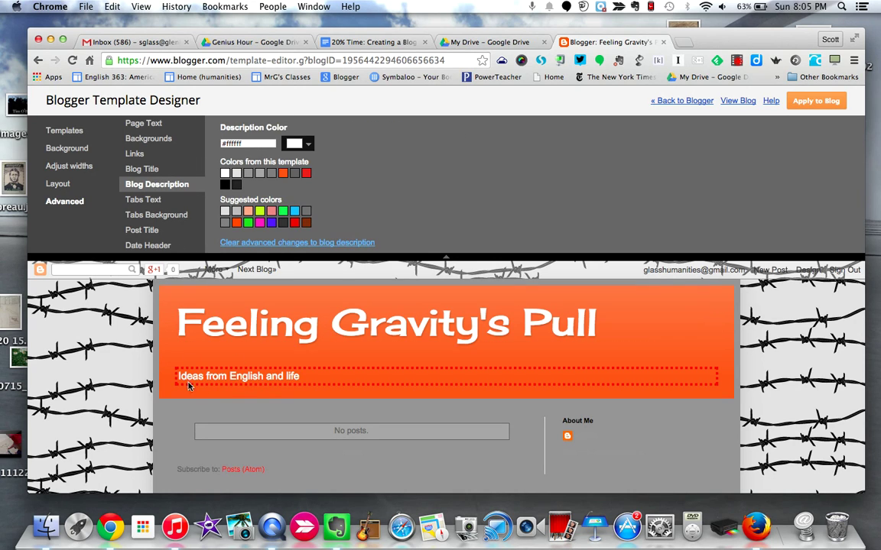
{"action": "left_click", "coordinate": [309, 146]}
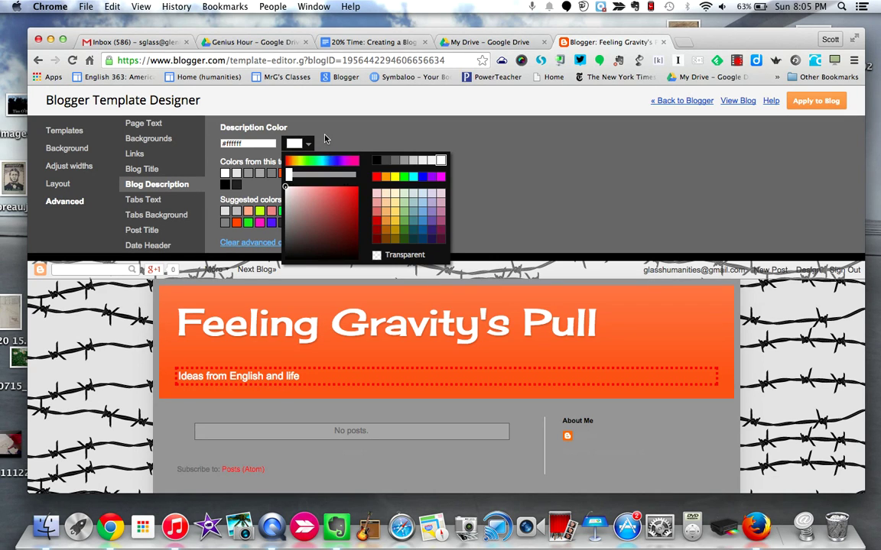
{"action": "left_click", "coordinate": [324, 138]}
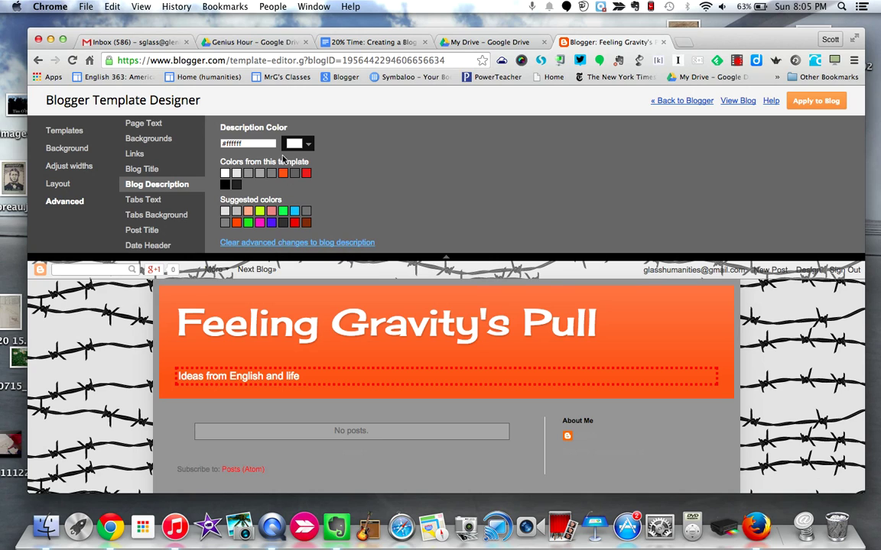
{"action": "left_click", "coordinate": [148, 125]}
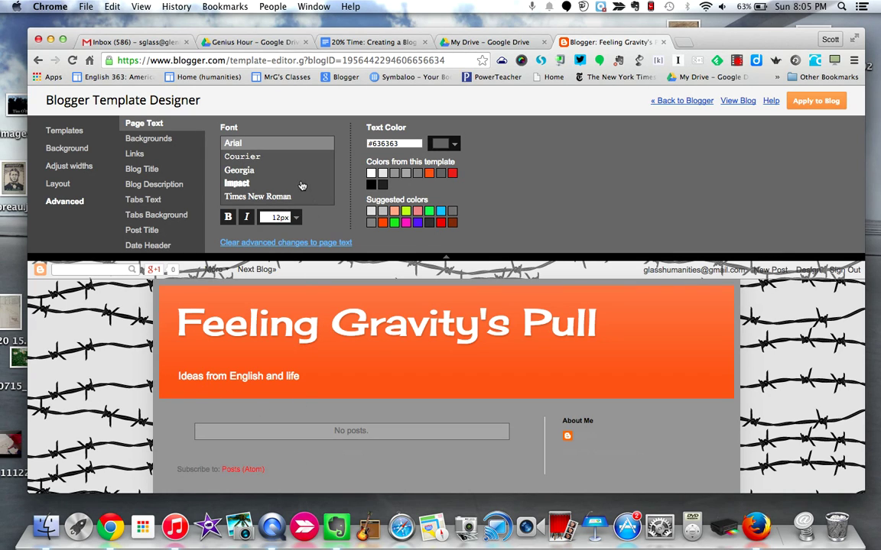
{"action": "scroll", "coordinate": [273, 168], "scroll_direction": "down", "scroll_amount": 5}
Preview page text in Cambria, Cantarell, Ilenia, Kranky and Just Another Hand.
{"action": "scroll", "coordinate": [302, 186], "scroll_direction": "down", "scroll_amount": 2}
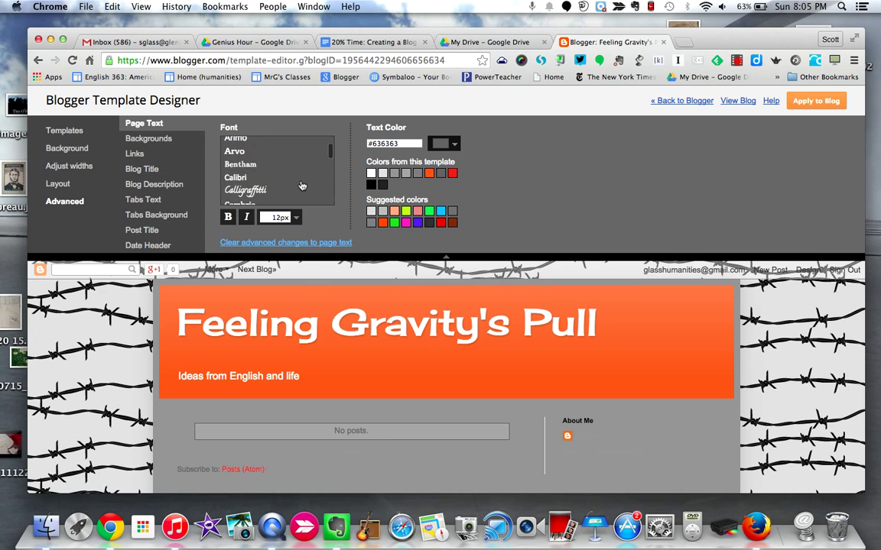
{"action": "left_click", "coordinate": [302, 185]}
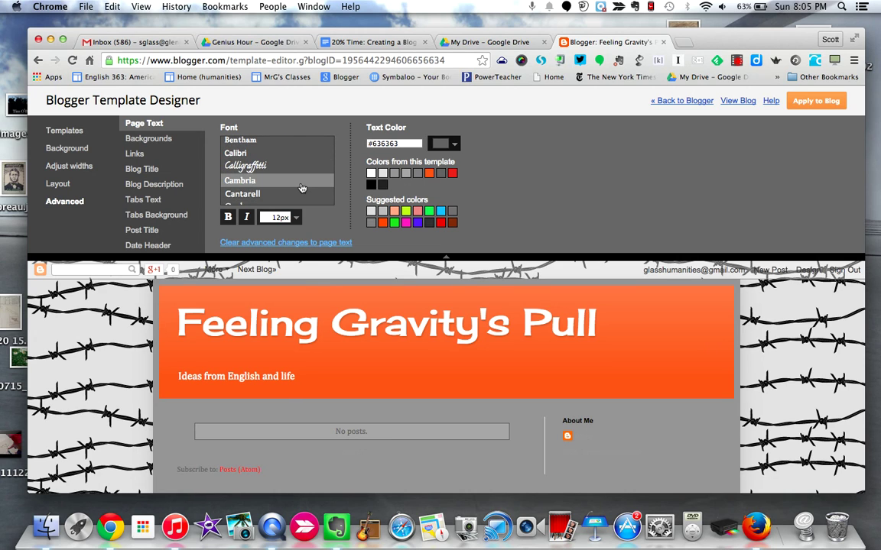
{"action": "left_click", "coordinate": [300, 195]}
{"action": "scroll", "coordinate": [300, 194], "scroll_direction": "down", "scroll_amount": 2}
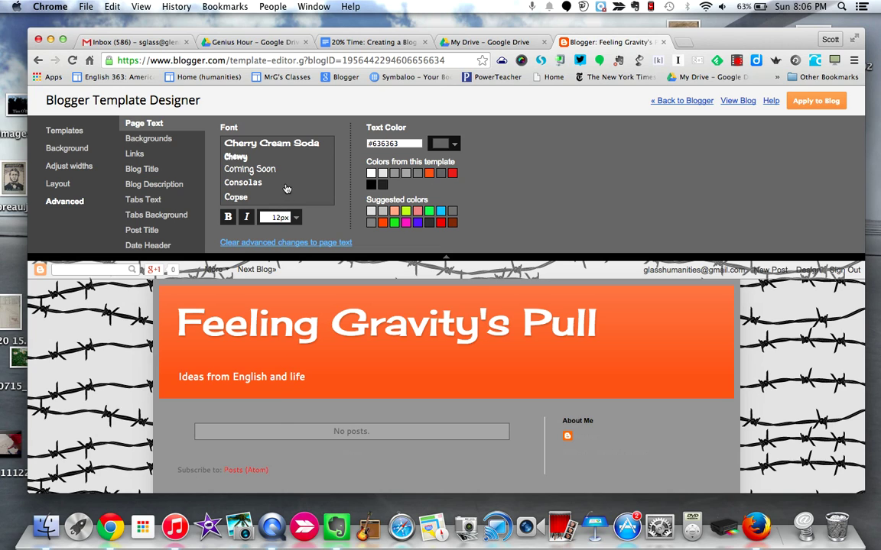
{"action": "scroll", "coordinate": [260, 183], "scroll_direction": "down", "scroll_amount": 10}
{"action": "left_click", "coordinate": [253, 149]}
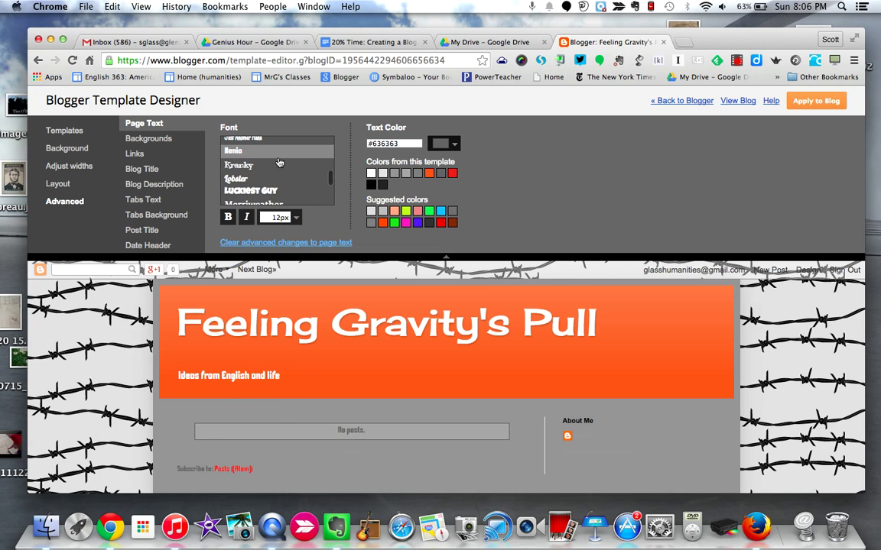
{"action": "left_click", "coordinate": [280, 166]}
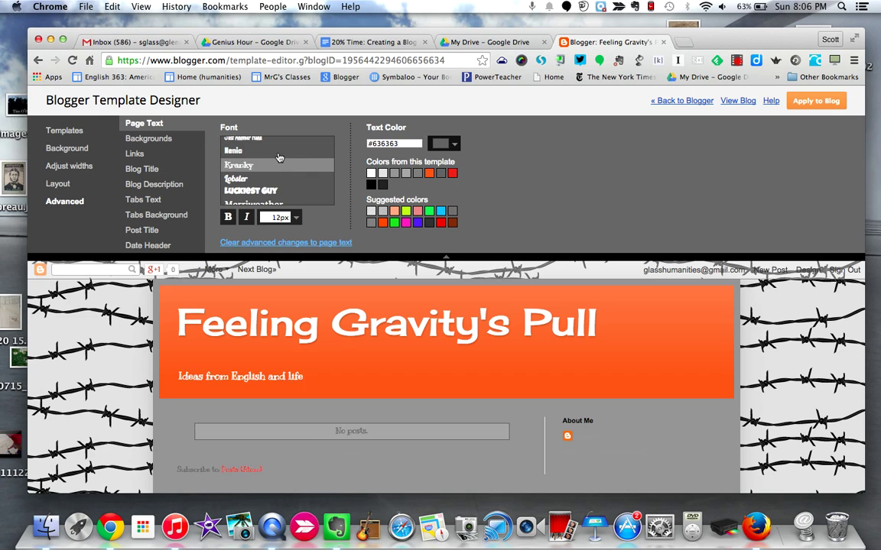
{"action": "left_click", "coordinate": [280, 155]}
{"action": "scroll", "coordinate": [279, 161], "scroll_direction": "up", "scroll_amount": 2}
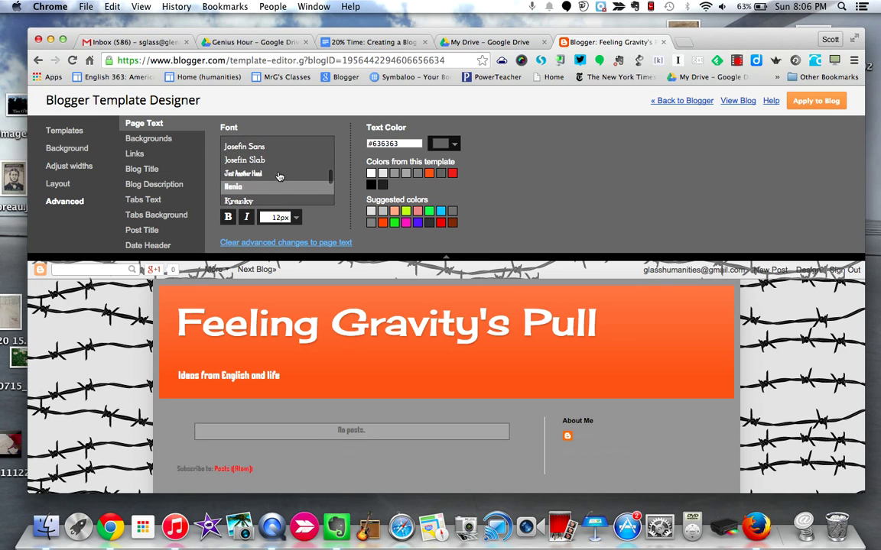
{"action": "left_click", "coordinate": [279, 175]}
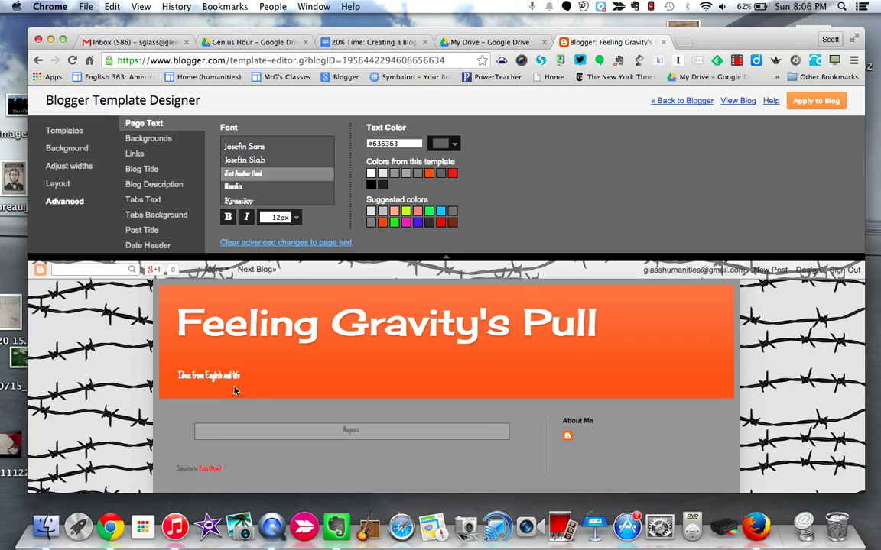
Try 16px page text, return to 12px, and set the page font to Molengo.
{"action": "left_click", "coordinate": [279, 218]}
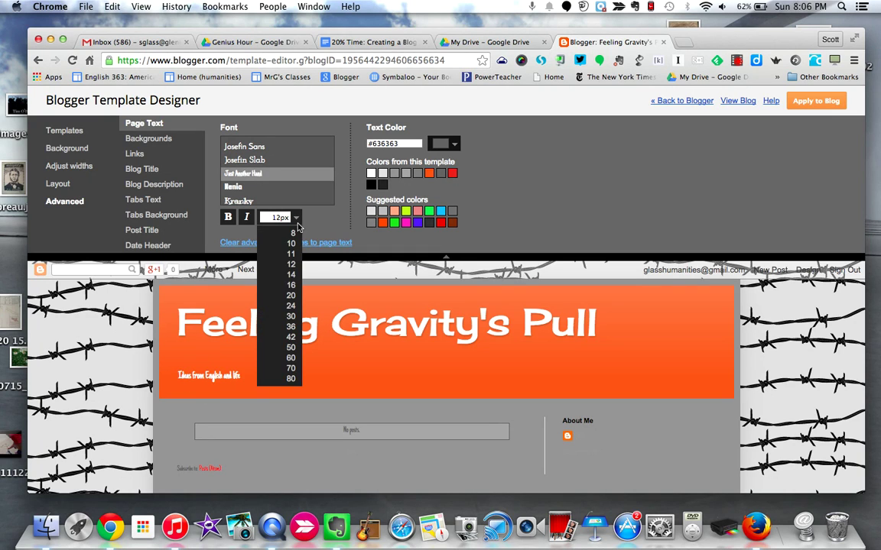
{"action": "left_click", "coordinate": [291, 285]}
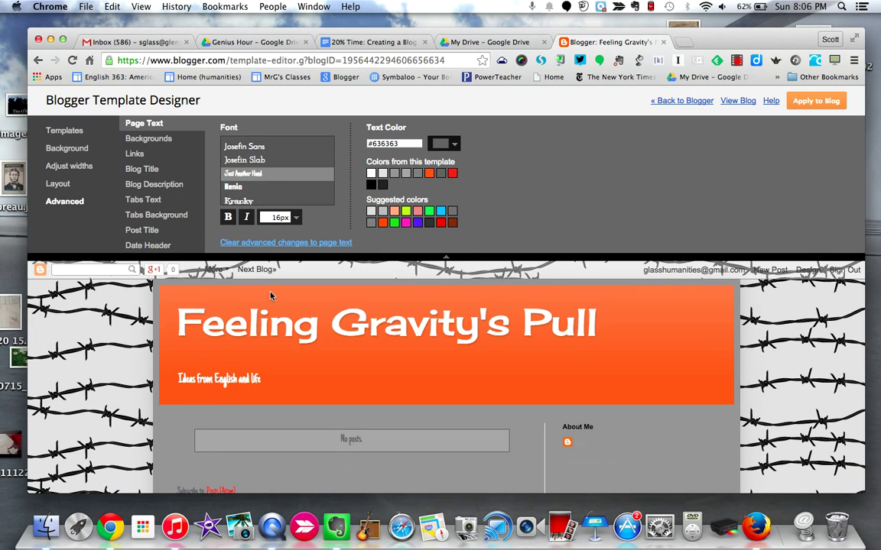
{"action": "scroll", "coordinate": [298, 454], "scroll_direction": "down", "scroll_amount": 2}
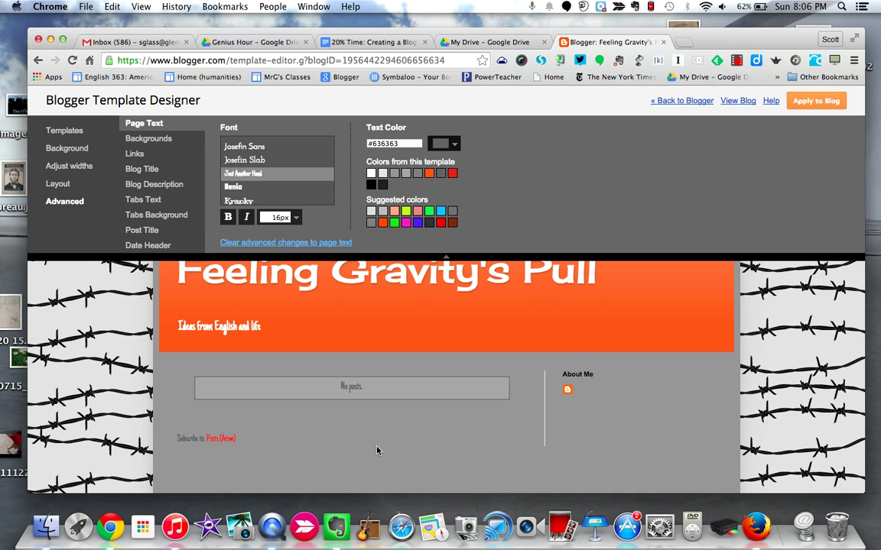
{"action": "scroll", "coordinate": [326, 424], "scroll_direction": "up", "scroll_amount": 2}
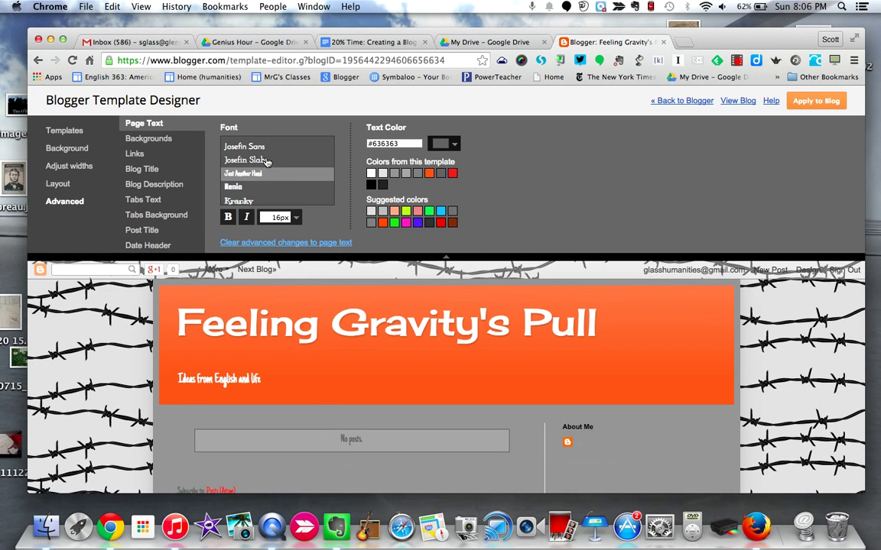
{"action": "left_click", "coordinate": [297, 218]}
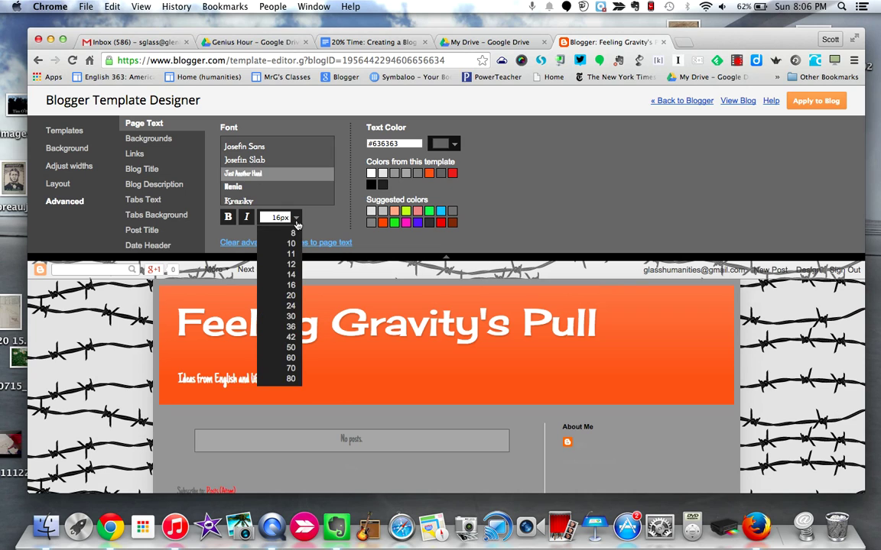
{"action": "left_click", "coordinate": [295, 270]}
{"action": "scroll", "coordinate": [291, 167], "scroll_direction": "down", "scroll_amount": 3}
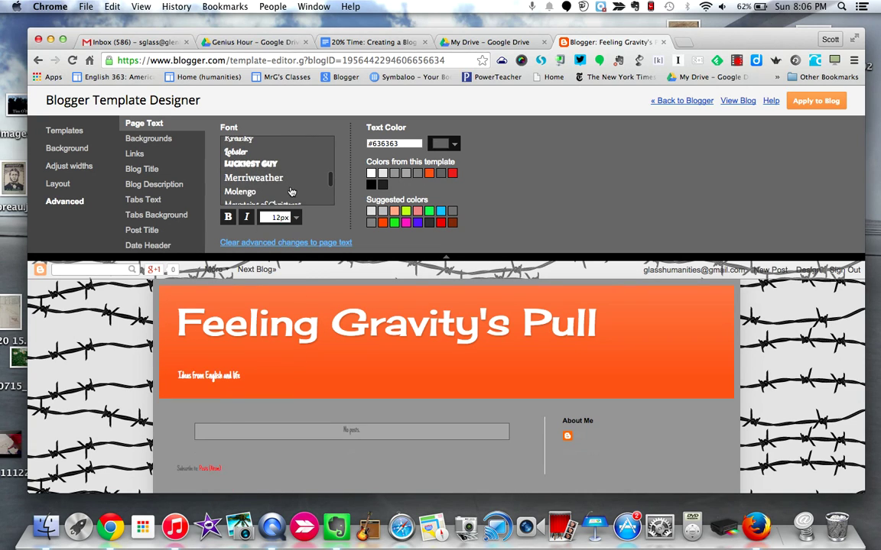
{"action": "left_click", "coordinate": [292, 192]}
{"action": "scroll", "coordinate": [292, 192], "scroll_direction": "down", "scroll_amount": 1}
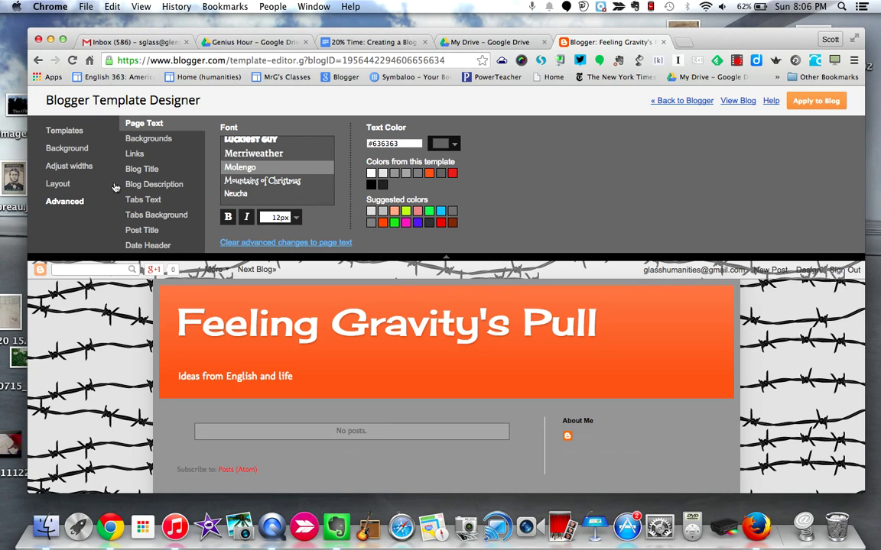
{"action": "scroll", "coordinate": [153, 182], "scroll_direction": "down", "scroll_amount": 5}
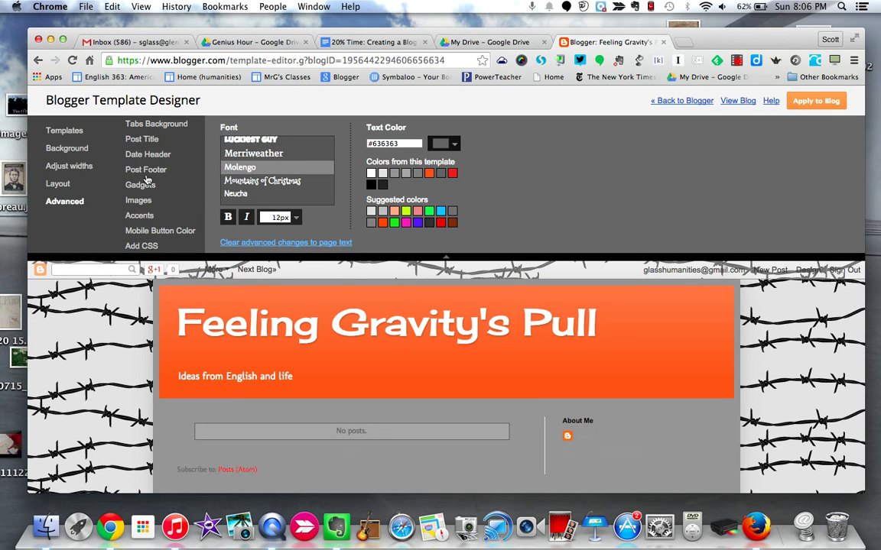
Apply the customised template to the blog and view the live blog in a new tab.
{"action": "scroll", "coordinate": [148, 177], "scroll_direction": "up", "scroll_amount": 1}
{"action": "scroll", "coordinate": [148, 177], "scroll_direction": "up", "scroll_amount": 1}
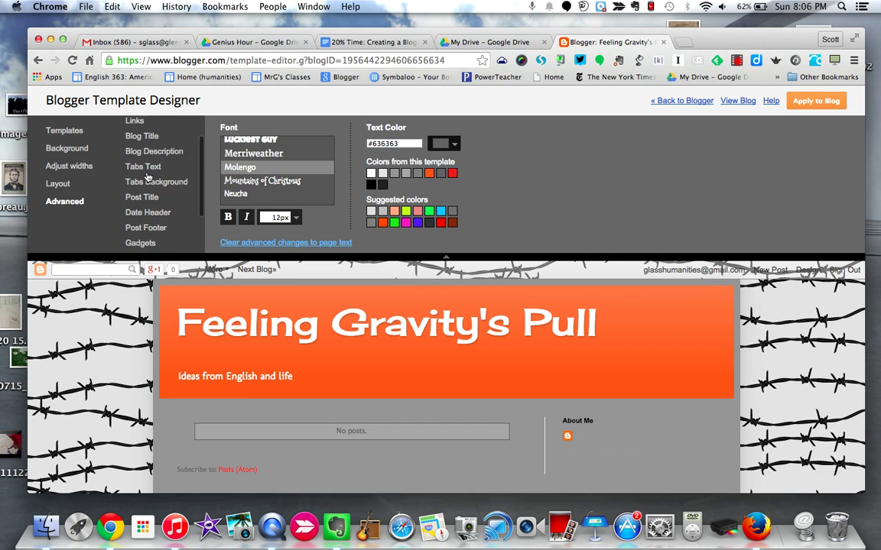
{"action": "scroll", "coordinate": [209, 353], "scroll_direction": "down", "scroll_amount": 2}
{"action": "scroll", "coordinate": [209, 353], "scroll_direction": "up", "scroll_amount": 2}
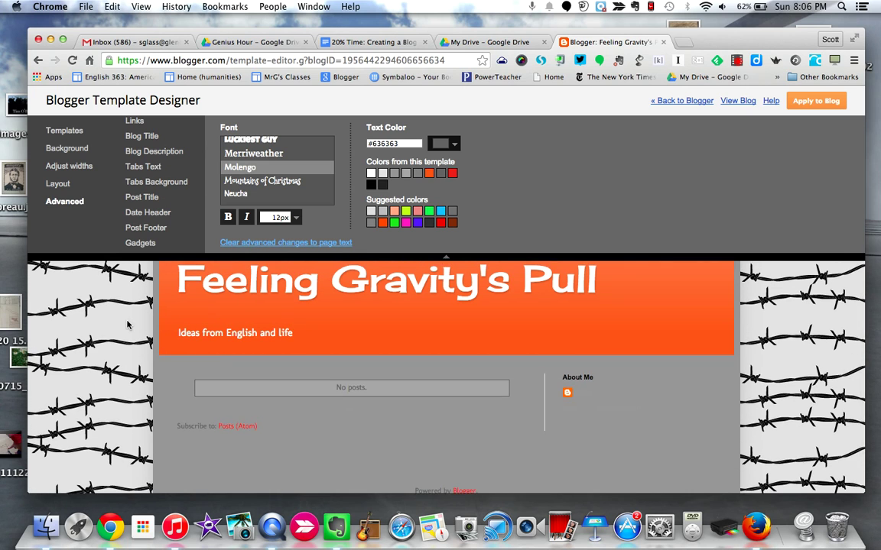
{"action": "scroll", "coordinate": [128, 325], "scroll_direction": "up", "scroll_amount": 1}
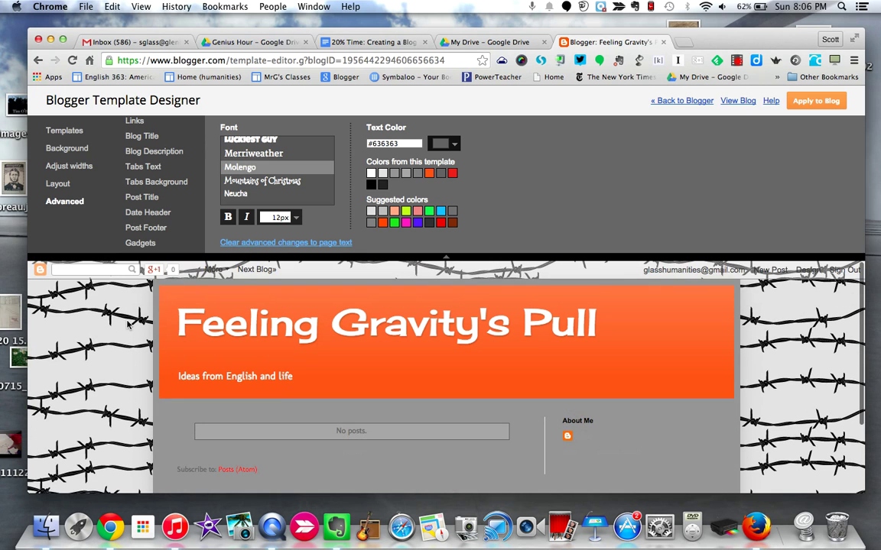
{"action": "left_click", "coordinate": [821, 106]}
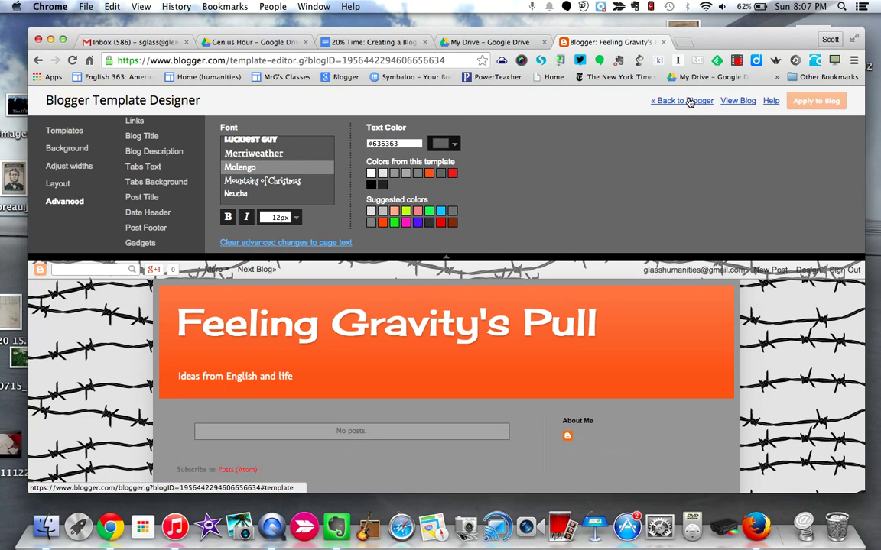
{"action": "left_click", "coordinate": [746, 100]}
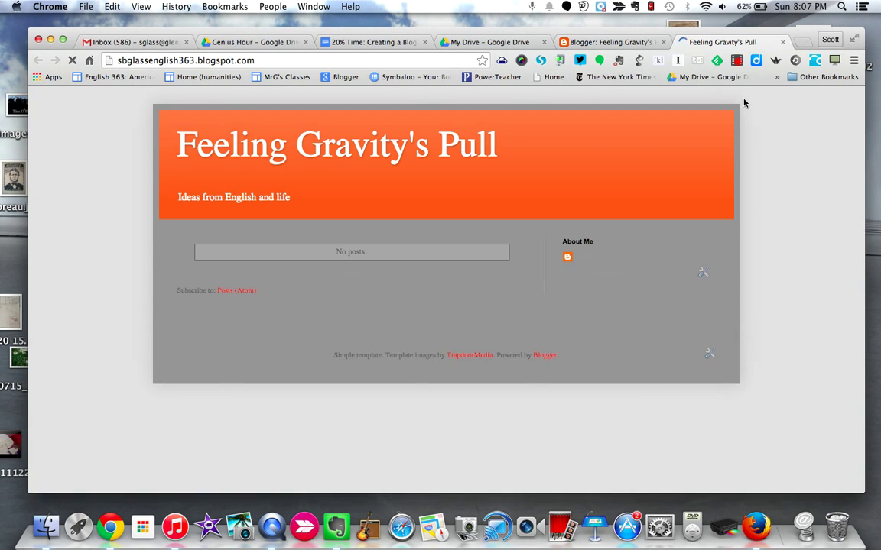